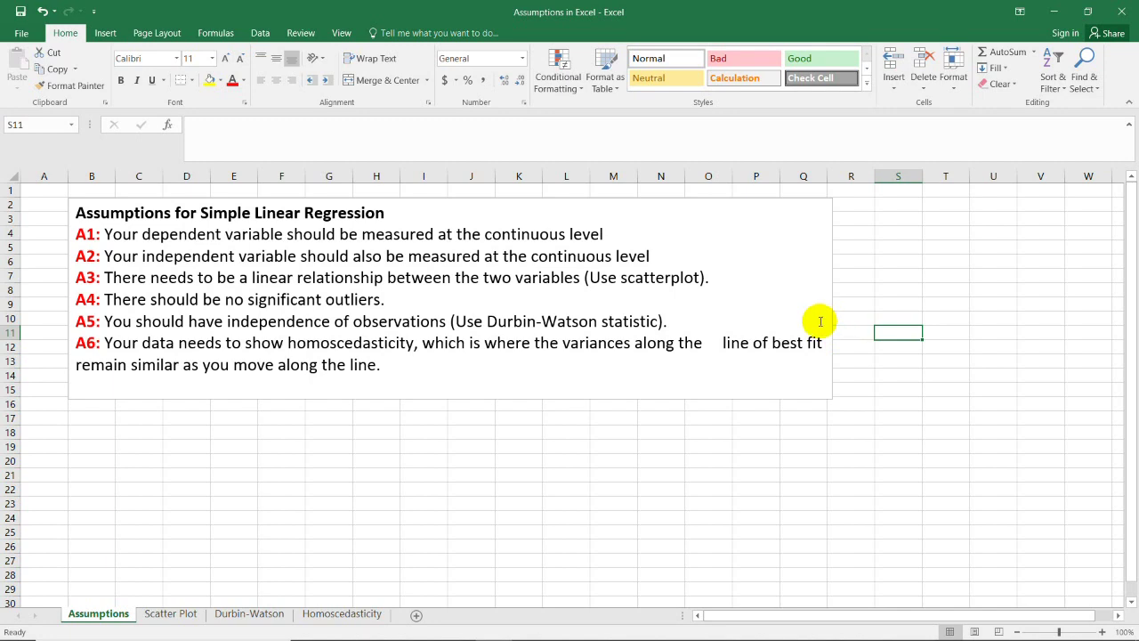
Highlight the key phrases in assumptions A3, A4, A6 and A7: linear relationship, outliers, homoscedasticity, Normal P-P, histogram
{"action": "left_click", "coordinate": [255, 279]}
{"action": "left_click_drag", "start_coordinate": [255, 279], "coordinate": [454, 276]}
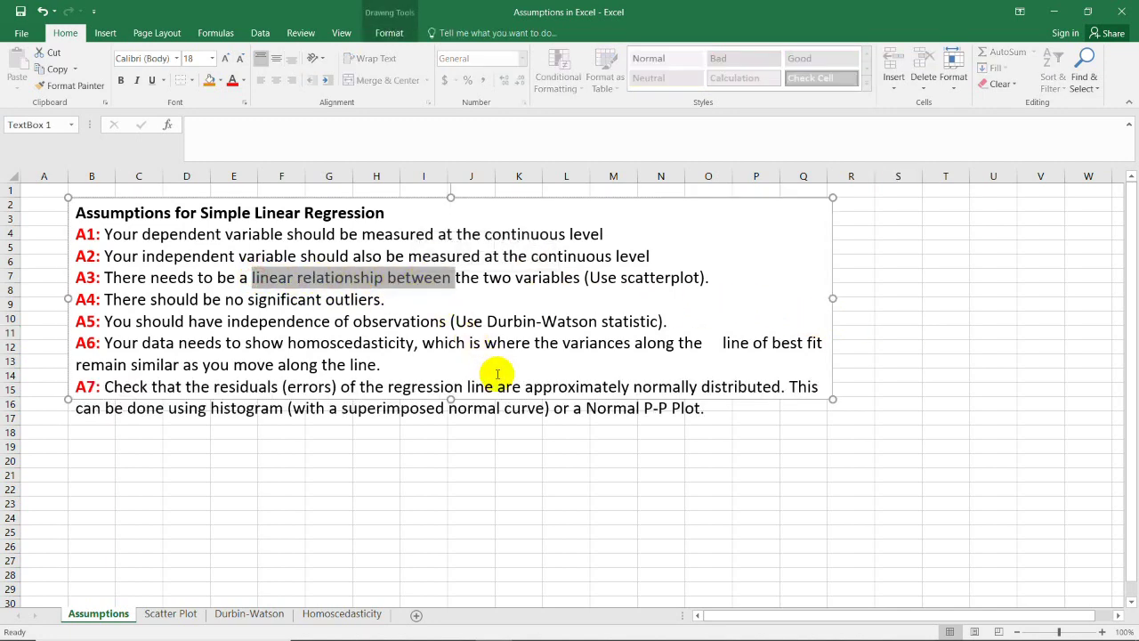
{"action": "left_click", "coordinate": [454, 412]}
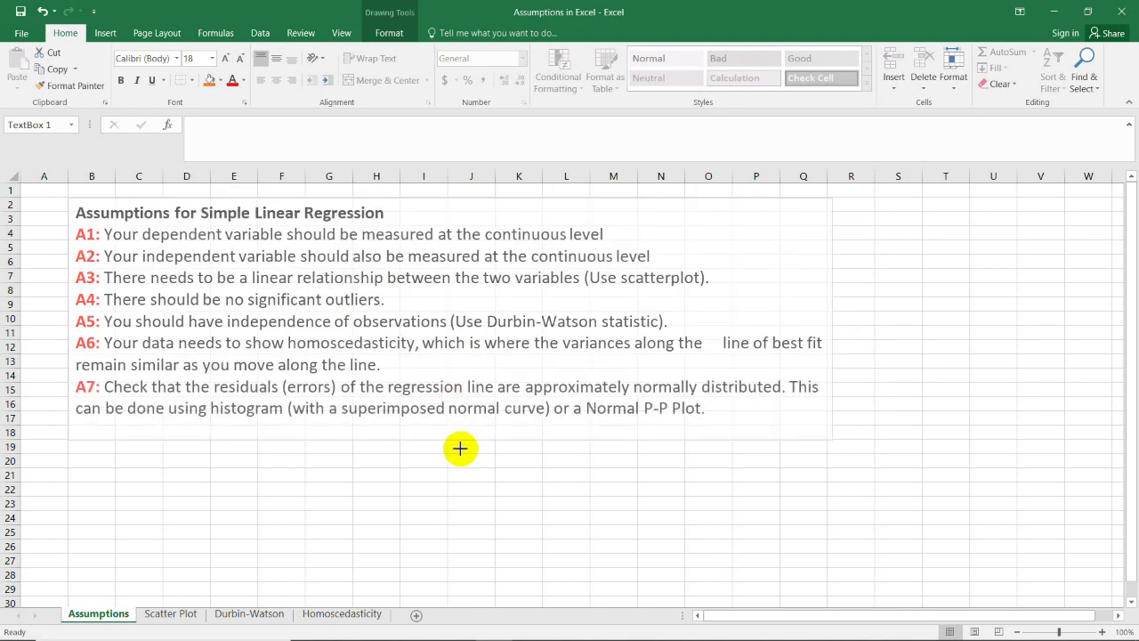
{"action": "left_click", "coordinate": [462, 451]}
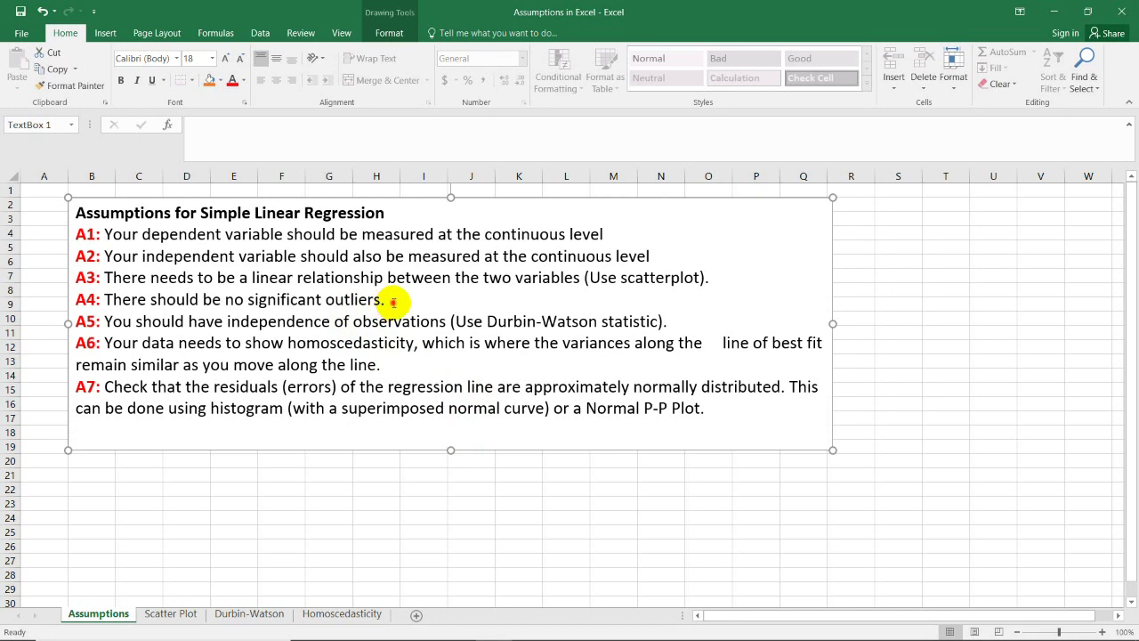
{"action": "left_click_drag", "start_coordinate": [393, 303], "coordinate": [267, 300]}
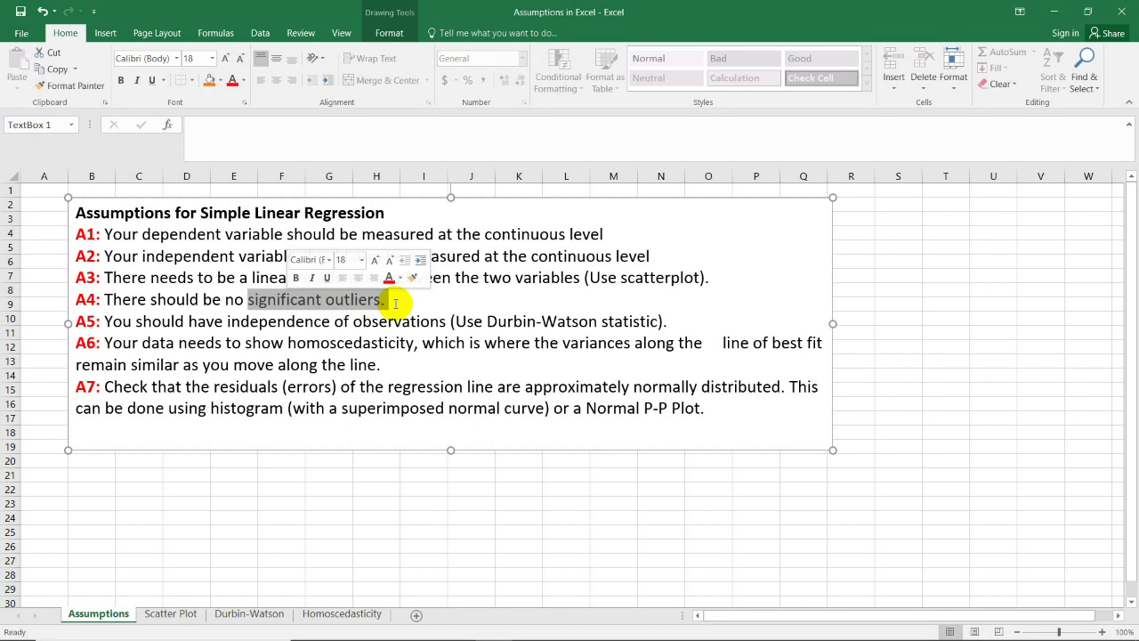
{"action": "left_click", "coordinate": [228, 323]}
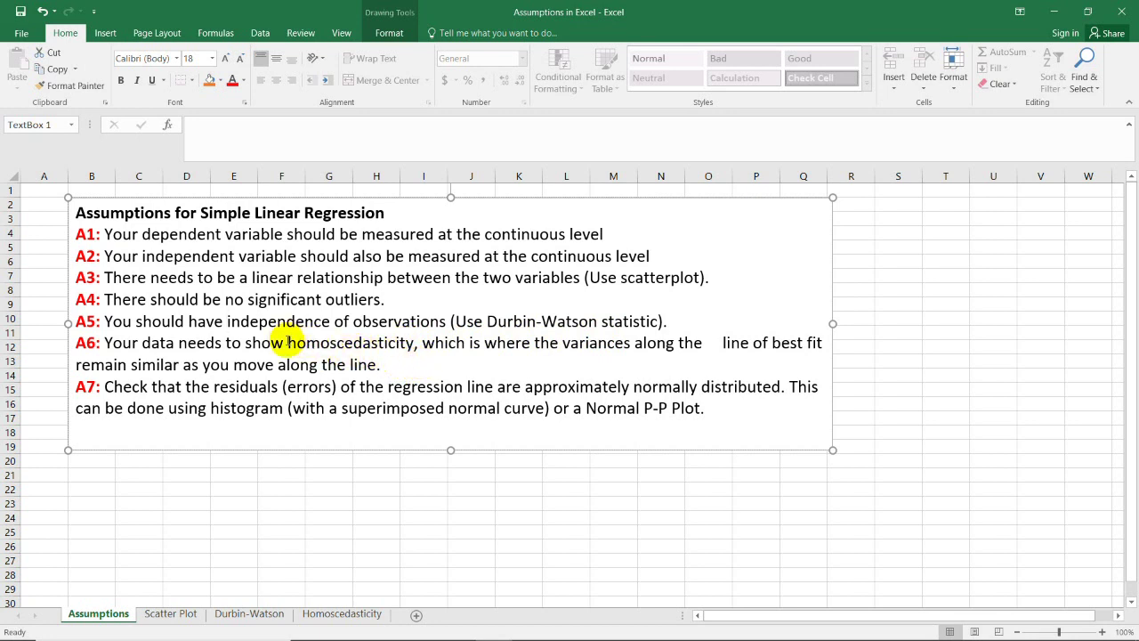
{"action": "left_click_drag", "start_coordinate": [287, 343], "coordinate": [405, 345]}
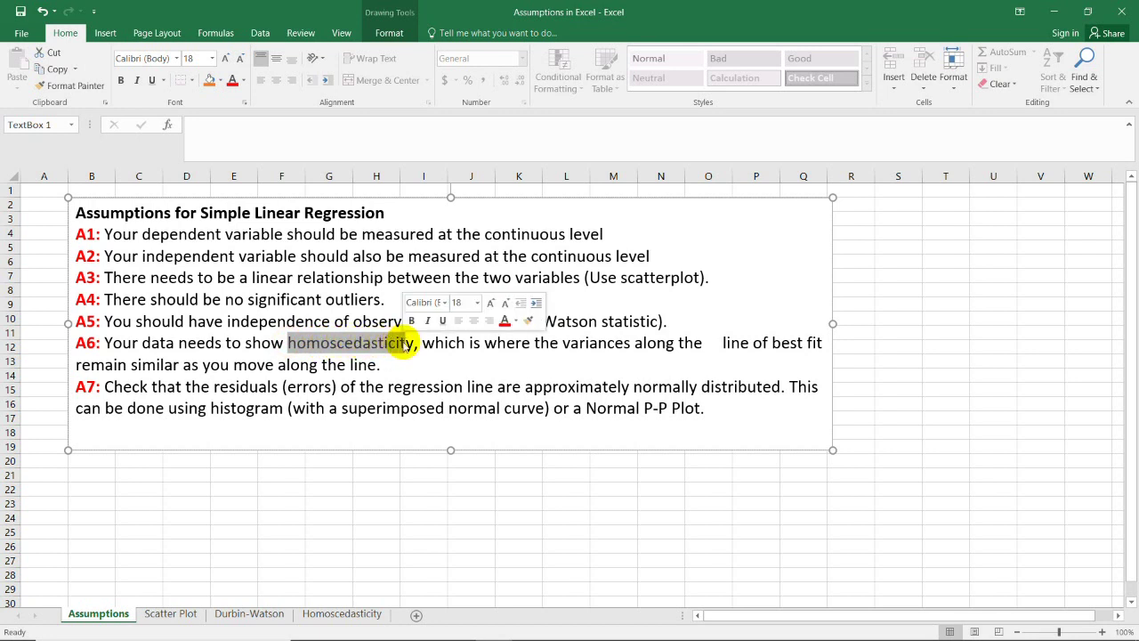
{"action": "left_click", "coordinate": [427, 364]}
{"action": "left_click_drag", "start_coordinate": [575, 408], "coordinate": [669, 409]}
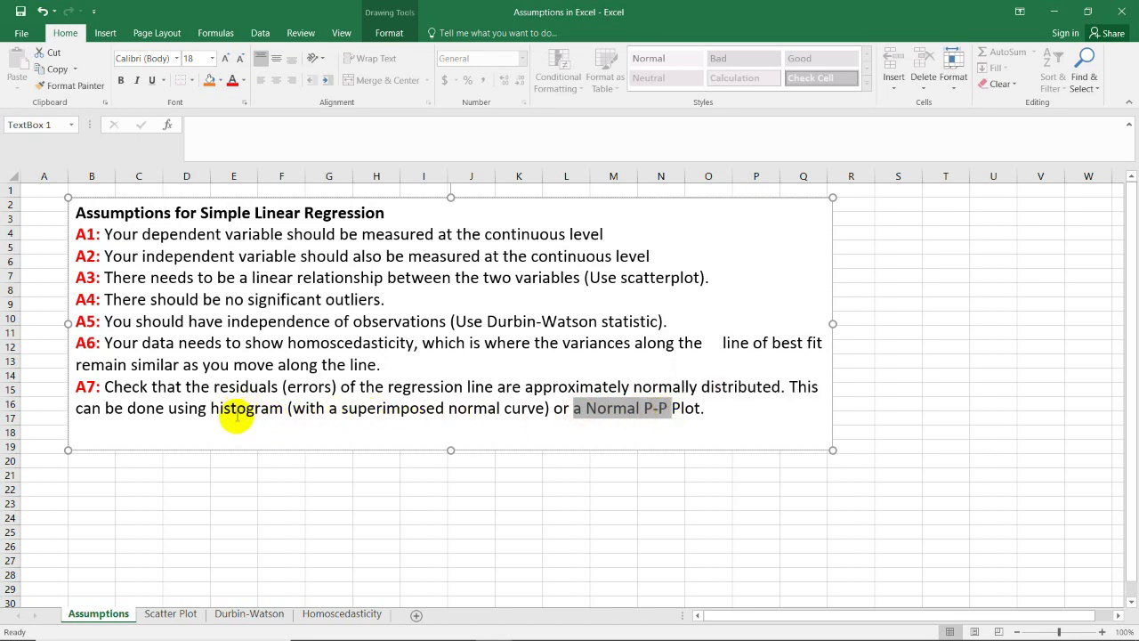
{"action": "left_click_drag", "start_coordinate": [211, 408], "coordinate": [268, 409]}
{"action": "left_click", "coordinate": [641, 420]}
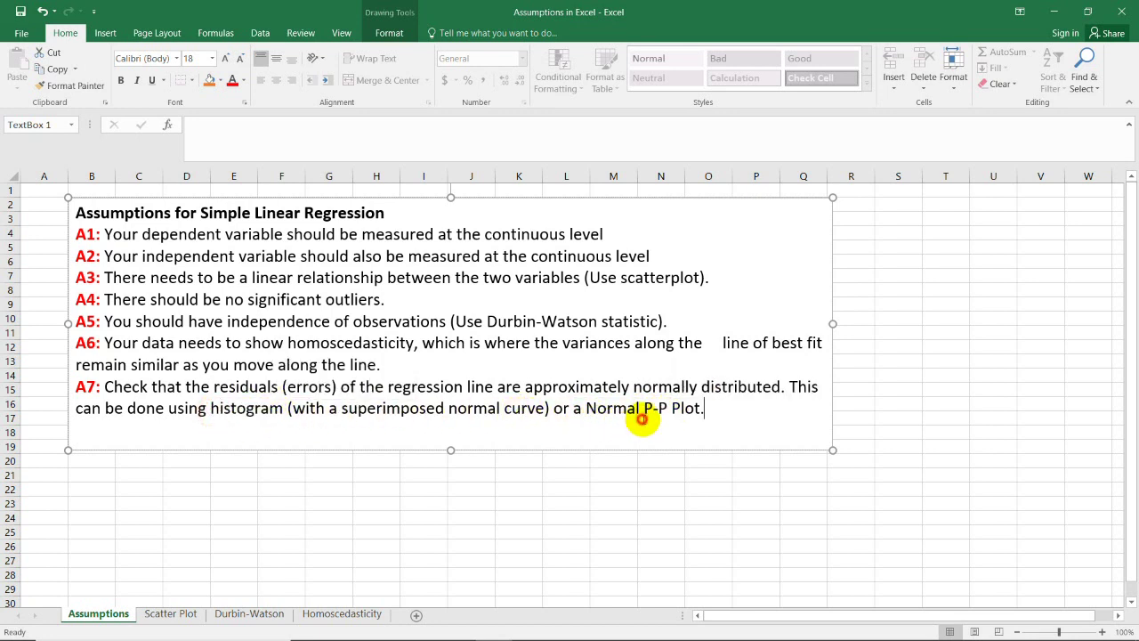
Go back to the Assumptions sheet and point out 'independent' in assumption A2
{"action": "left_click", "coordinate": [187, 615]}
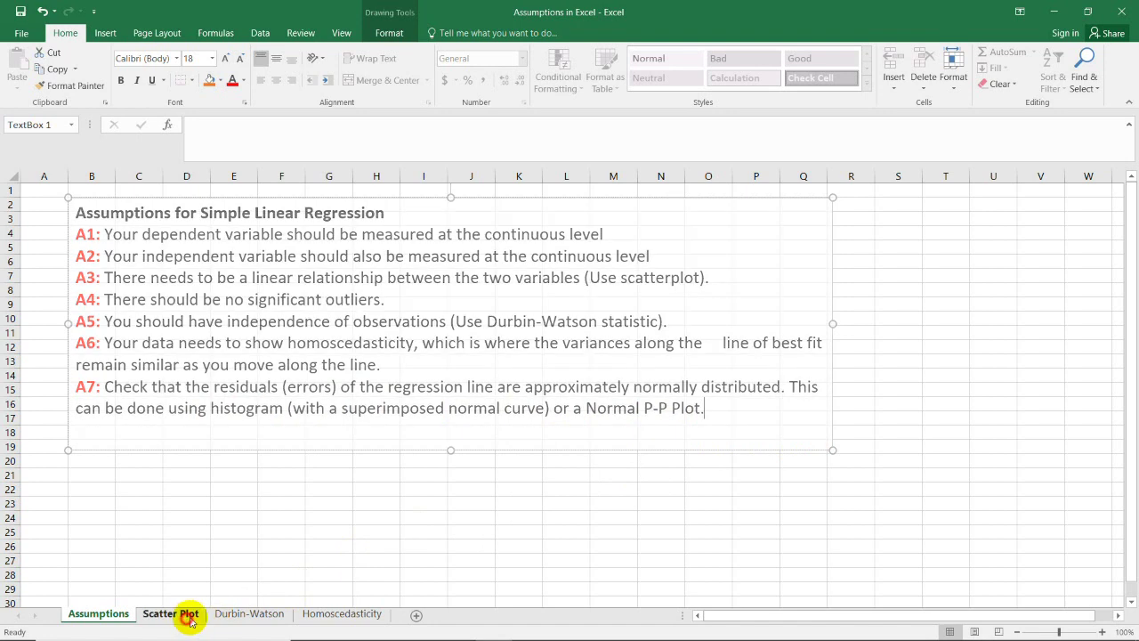
{"action": "left_click", "coordinate": [120, 614]}
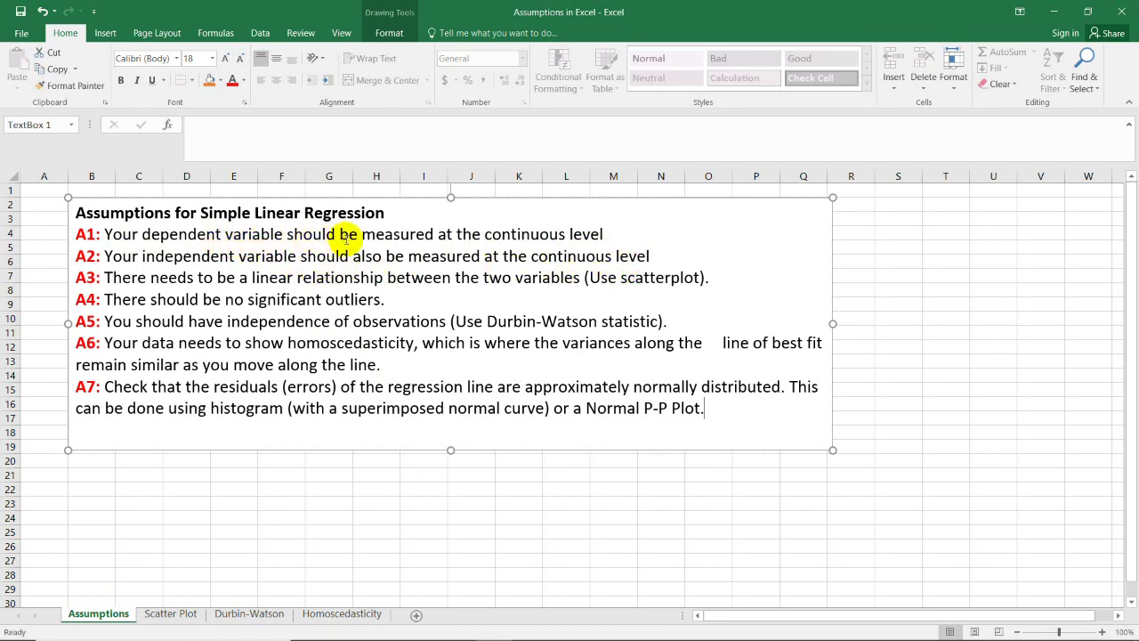
{"action": "left_click", "coordinate": [191, 256]}
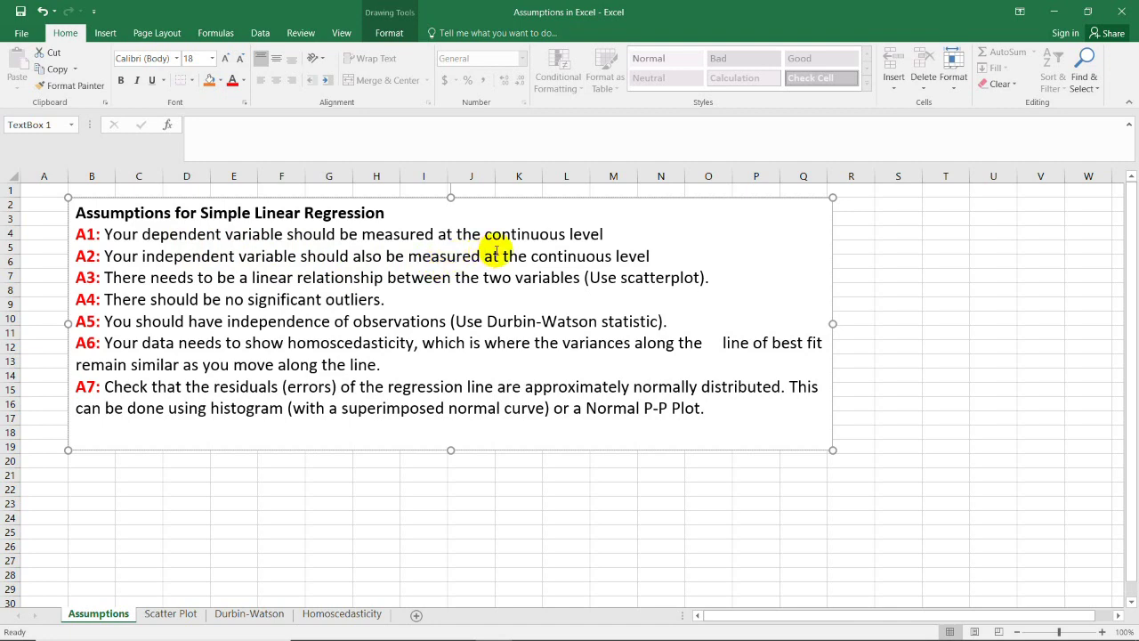
Switch to the Scatter Plot sheet and zoom the view to 120%
{"action": "left_click", "coordinate": [182, 614]}
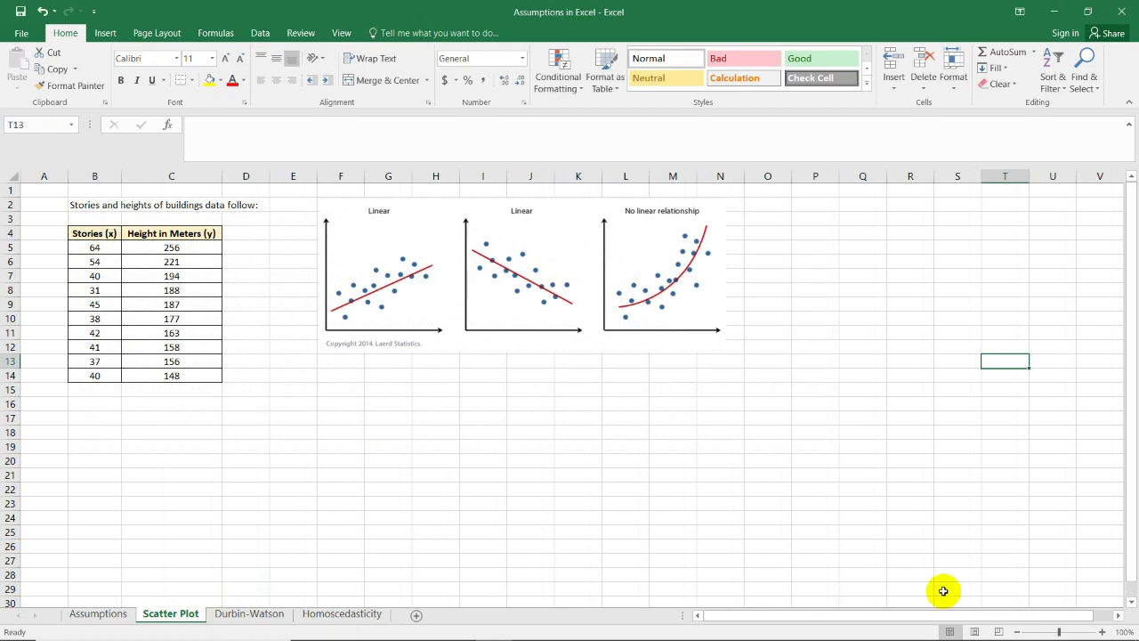
{"action": "left_click", "coordinate": [1102, 632]}
{"action": "left_click", "coordinate": [1102, 632]}
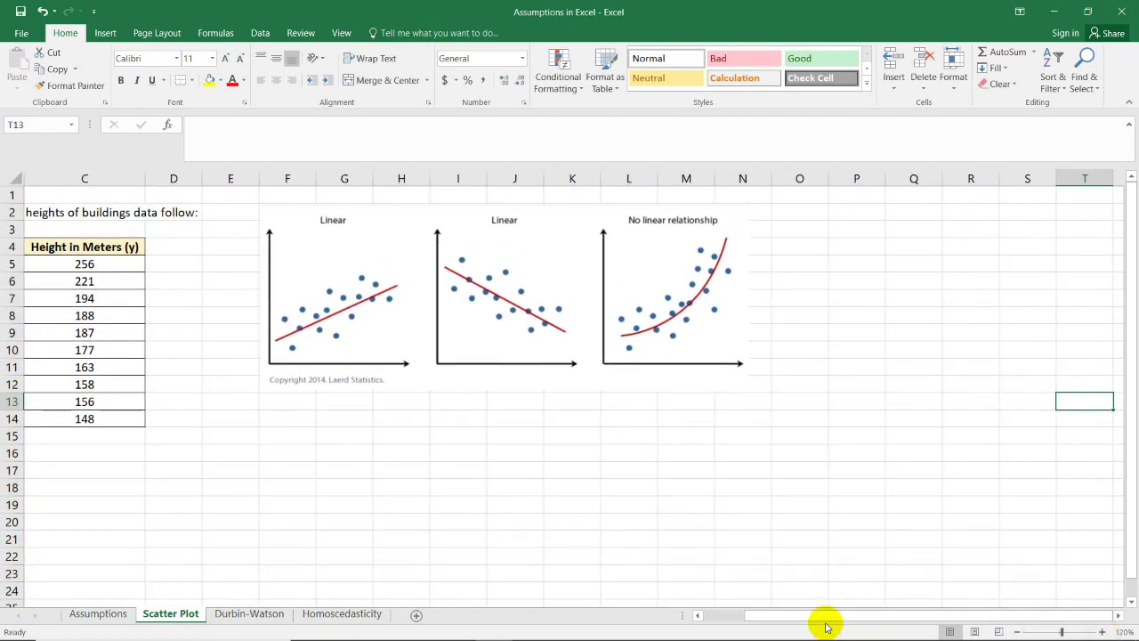
{"action": "left_click_drag", "start_coordinate": [827, 623], "coordinate": [658, 625]}
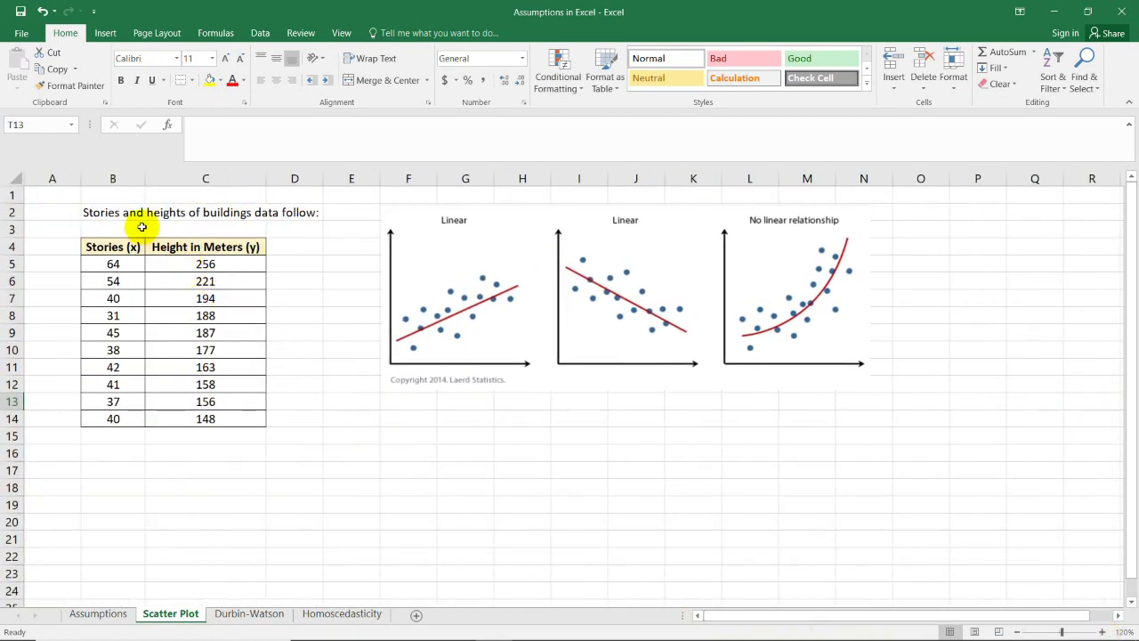
Walk through the table's Stories (x) values and height values, from 64 and 256 down to 148
{"action": "left_click", "coordinate": [297, 243]}
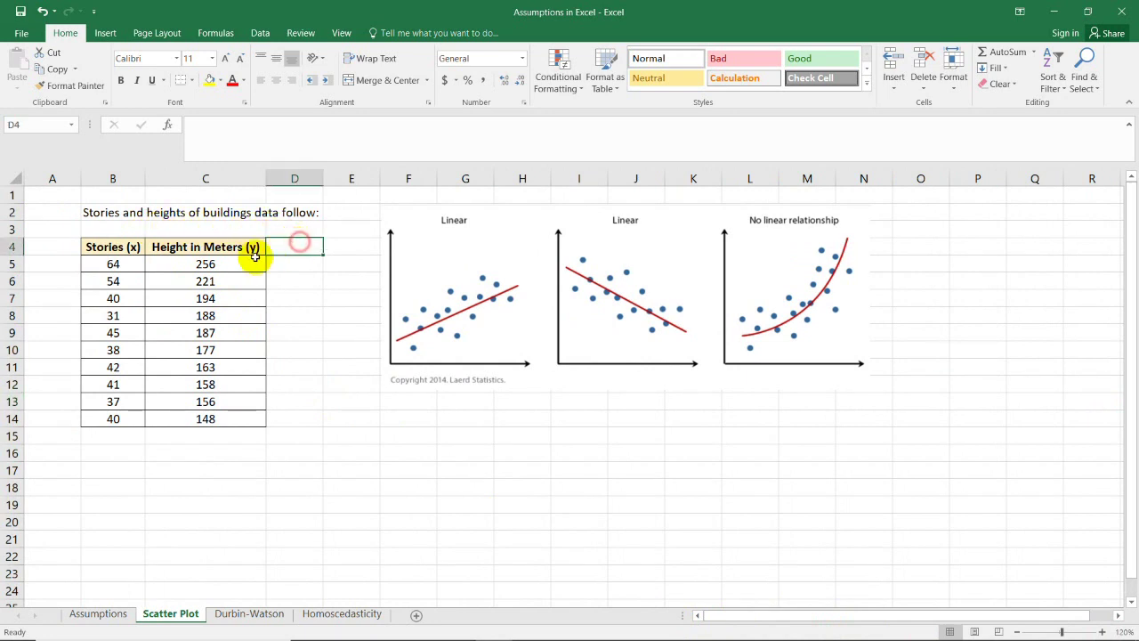
{"action": "left_click", "coordinate": [126, 247]}
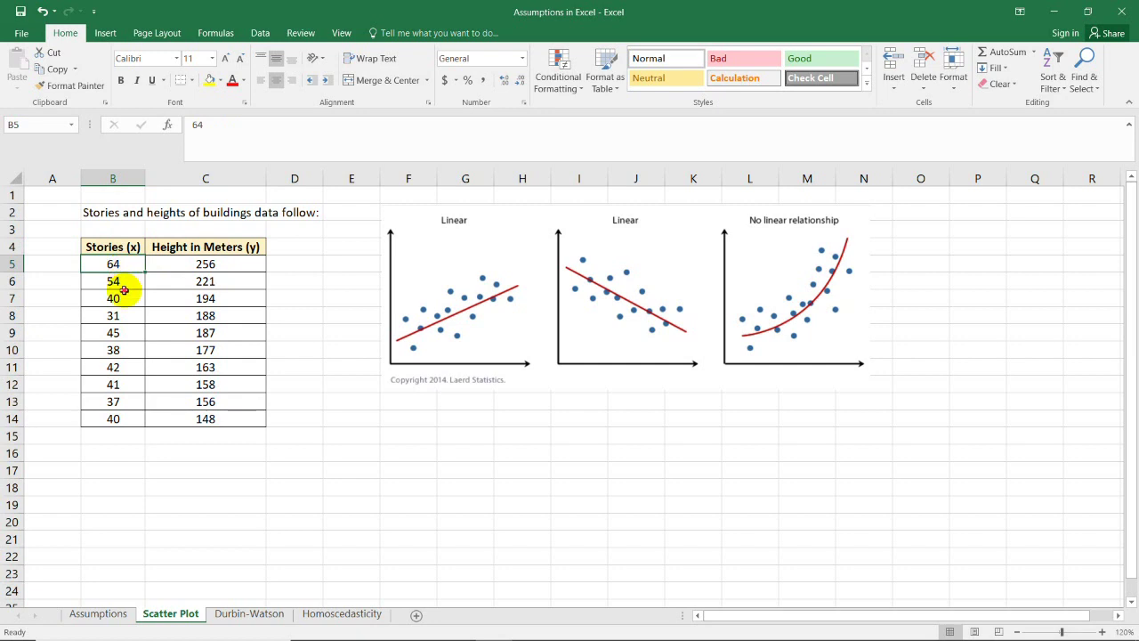
{"action": "left_click", "coordinate": [127, 388]}
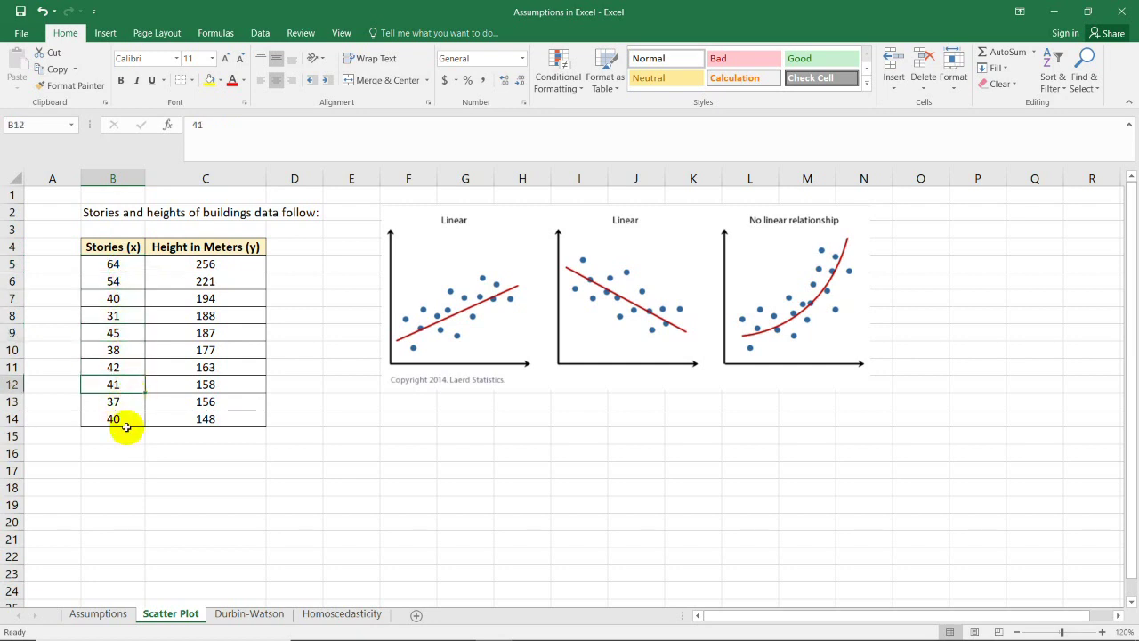
{"action": "left_click", "coordinate": [125, 426]}
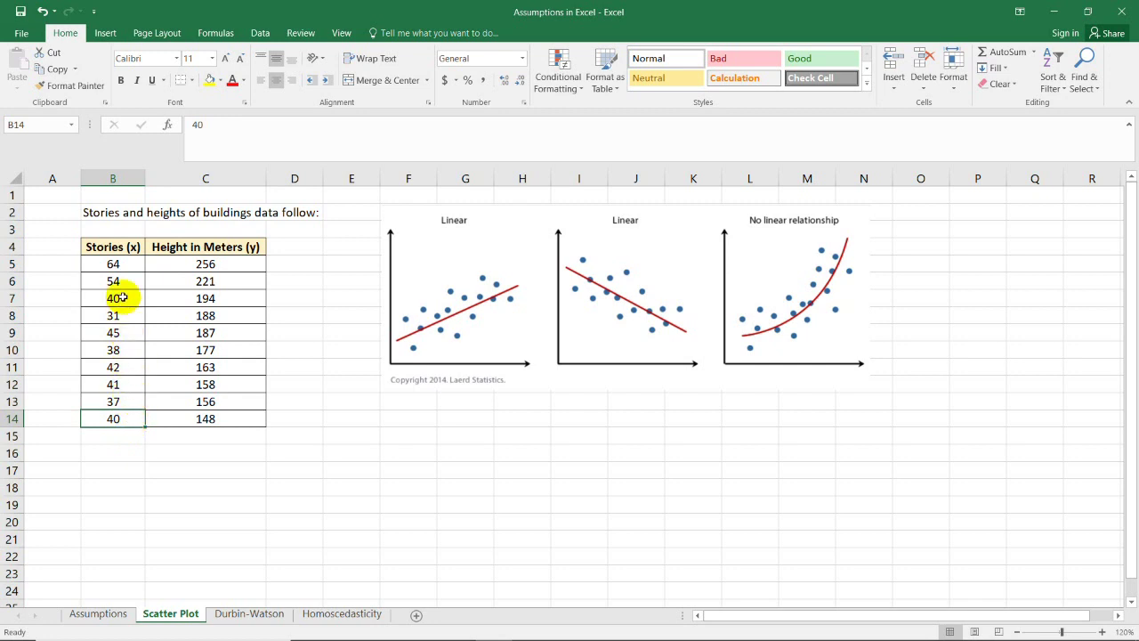
{"action": "left_click", "coordinate": [130, 269]}
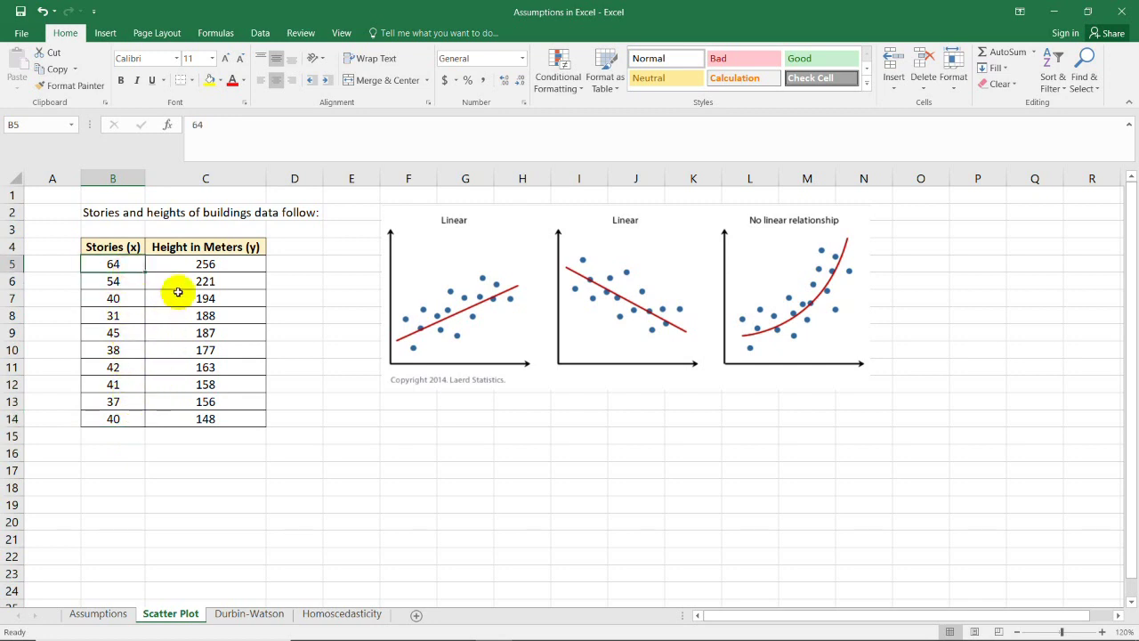
{"action": "left_click", "coordinate": [214, 266]}
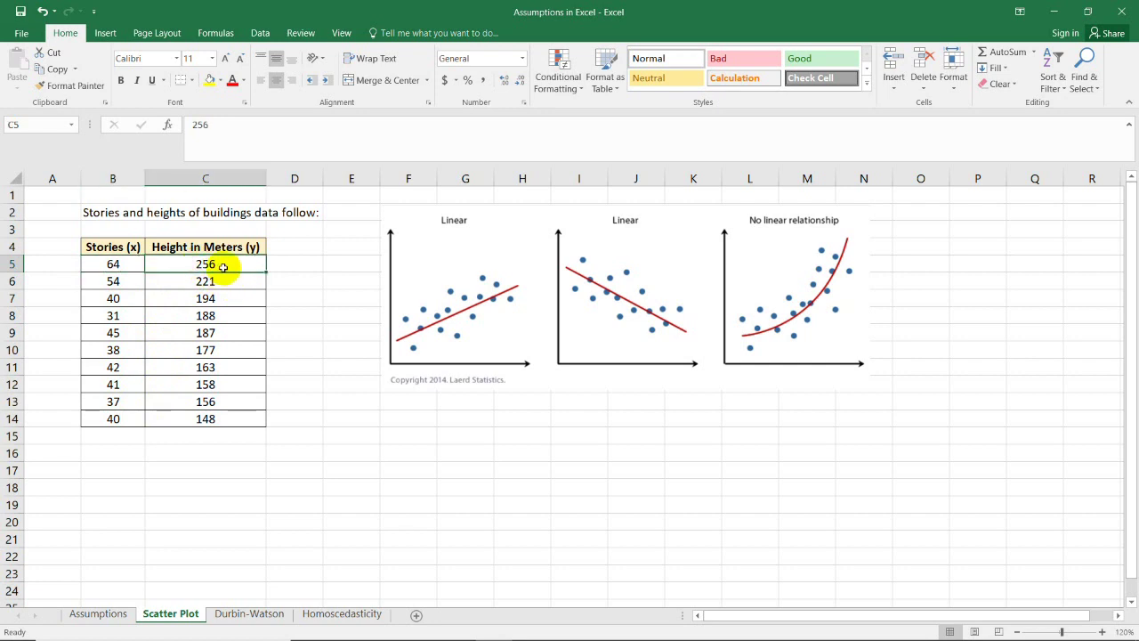
{"action": "left_click", "coordinate": [127, 280]}
{"action": "left_click", "coordinate": [171, 303]}
{"action": "left_click", "coordinate": [203, 362]}
{"action": "left_click", "coordinate": [210, 421]}
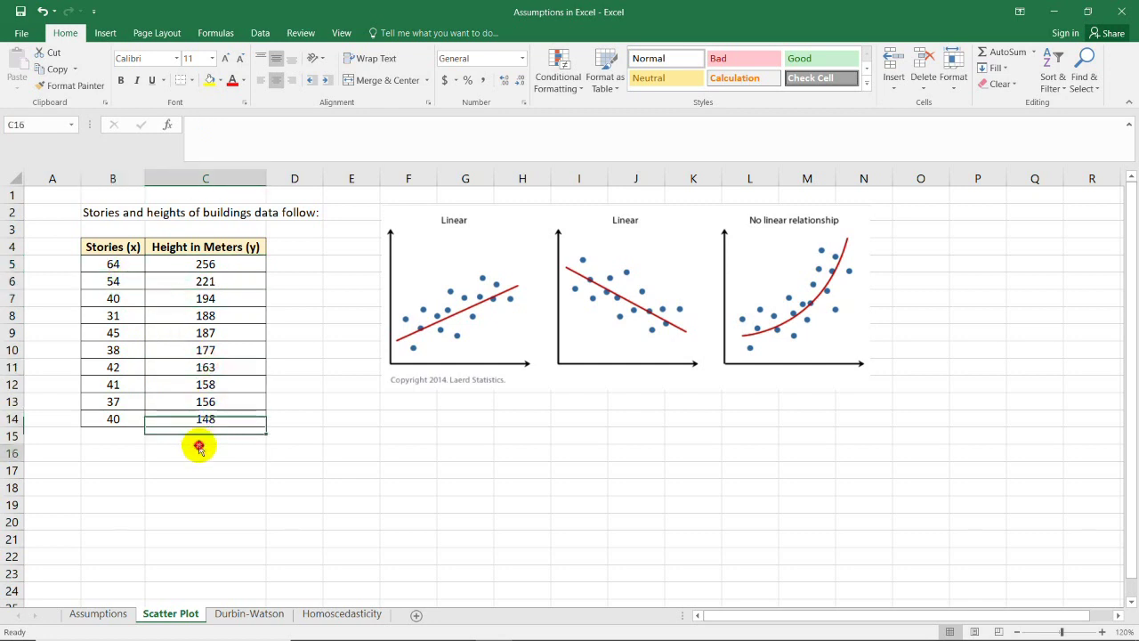
{"action": "left_click", "coordinate": [197, 452]}
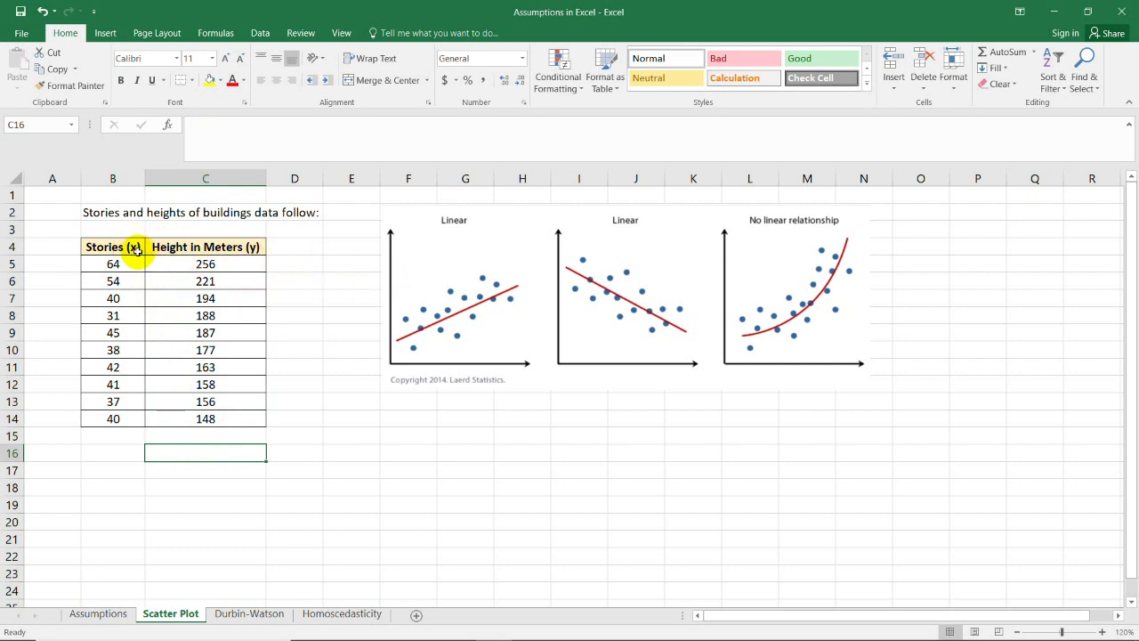
Compare the Stories (x) and Height in Meters (y) headers and highlight the Stories column
{"action": "left_click", "coordinate": [120, 247]}
{"action": "left_click", "coordinate": [181, 246]}
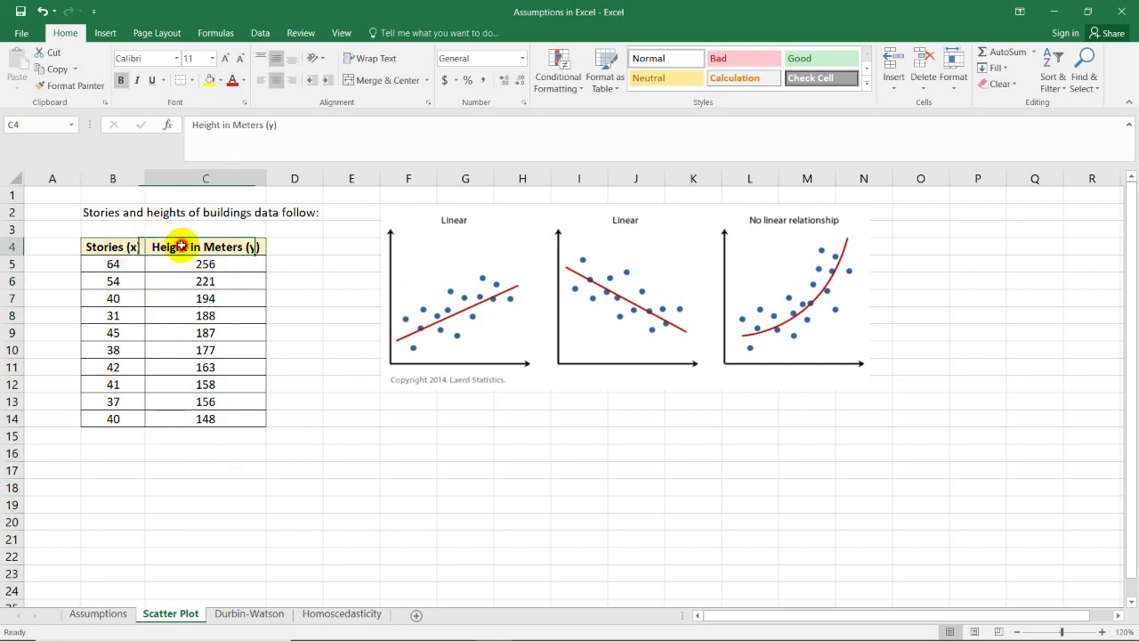
{"action": "left_click", "coordinate": [122, 247]}
{"action": "left_click", "coordinate": [186, 246]}
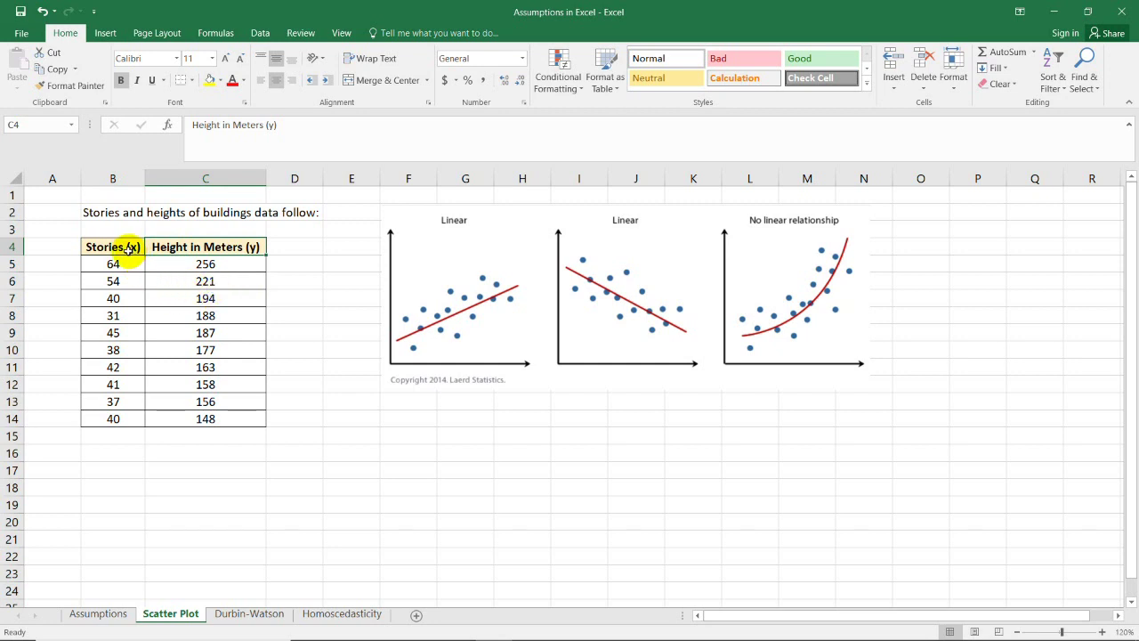
{"action": "left_click_drag", "start_coordinate": [129, 249], "coordinate": [121, 419]}
{"action": "left_click", "coordinate": [117, 248]}
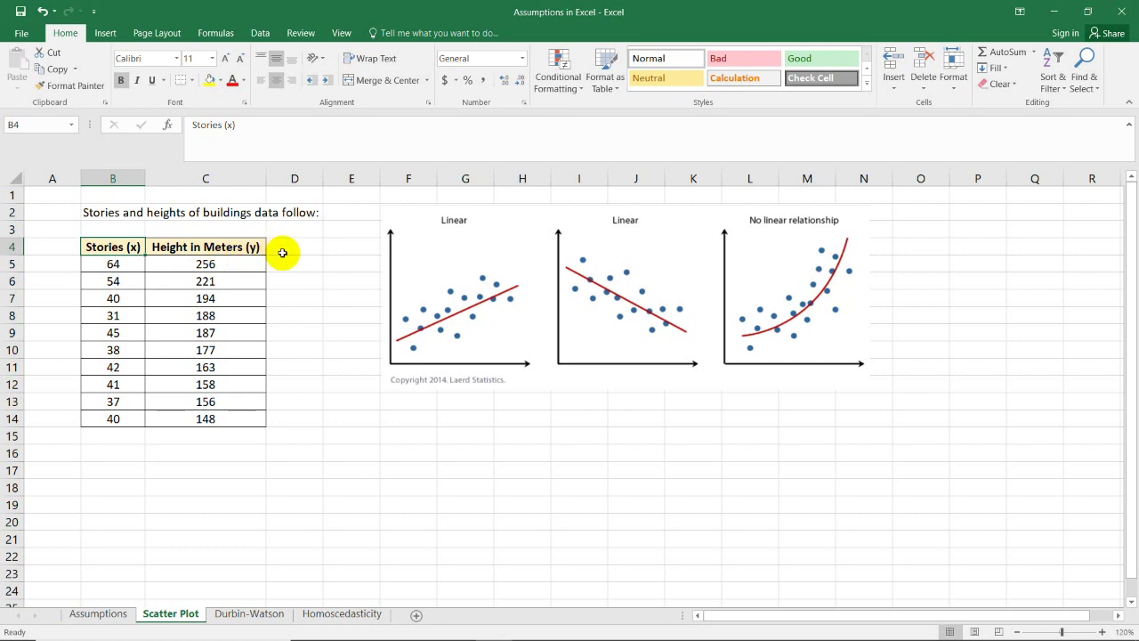
Step through the height values, starting from and returning to 256
{"action": "left_click", "coordinate": [233, 246]}
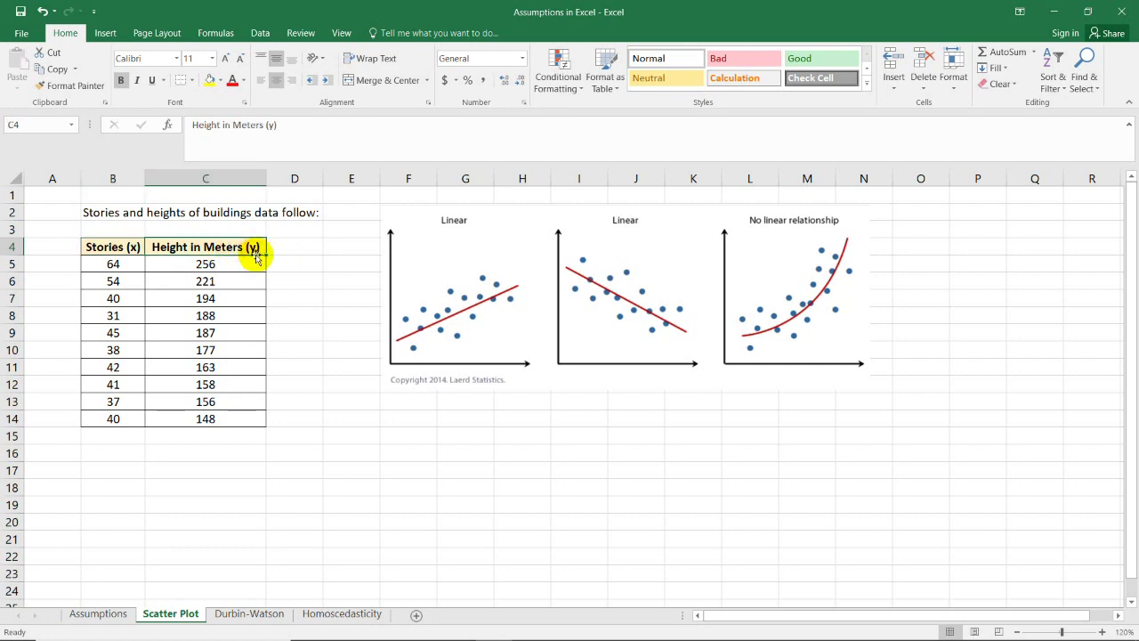
{"action": "left_click", "coordinate": [238, 263]}
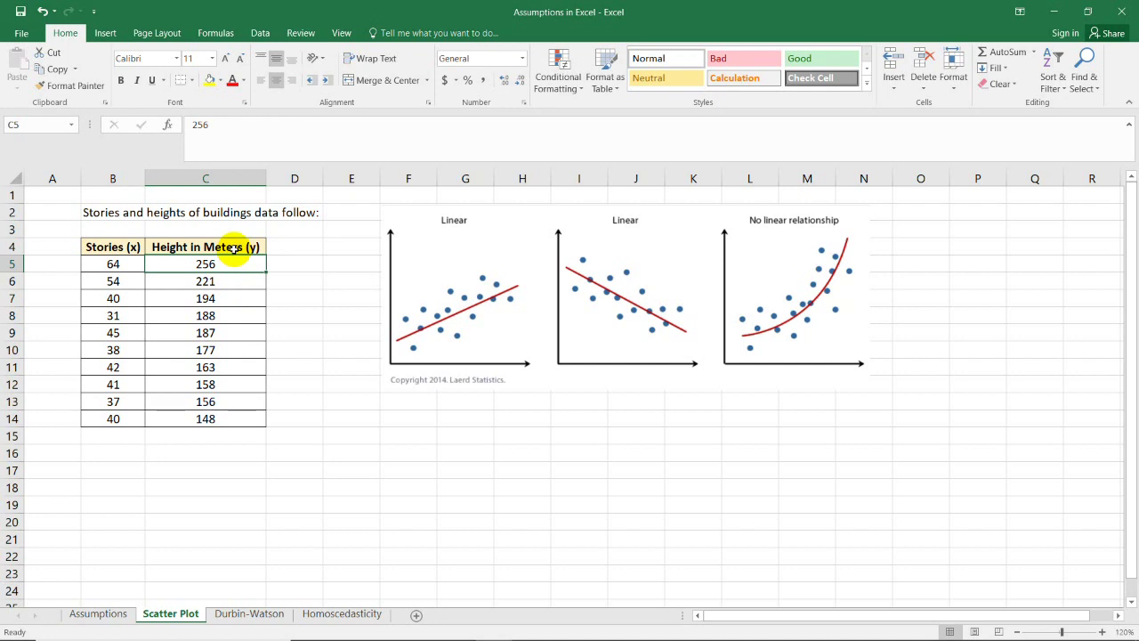
{"action": "left_click", "coordinate": [223, 277]}
{"action": "left_click", "coordinate": [226, 264]}
{"action": "left_click", "coordinate": [229, 294]}
{"action": "left_click", "coordinate": [231, 262]}
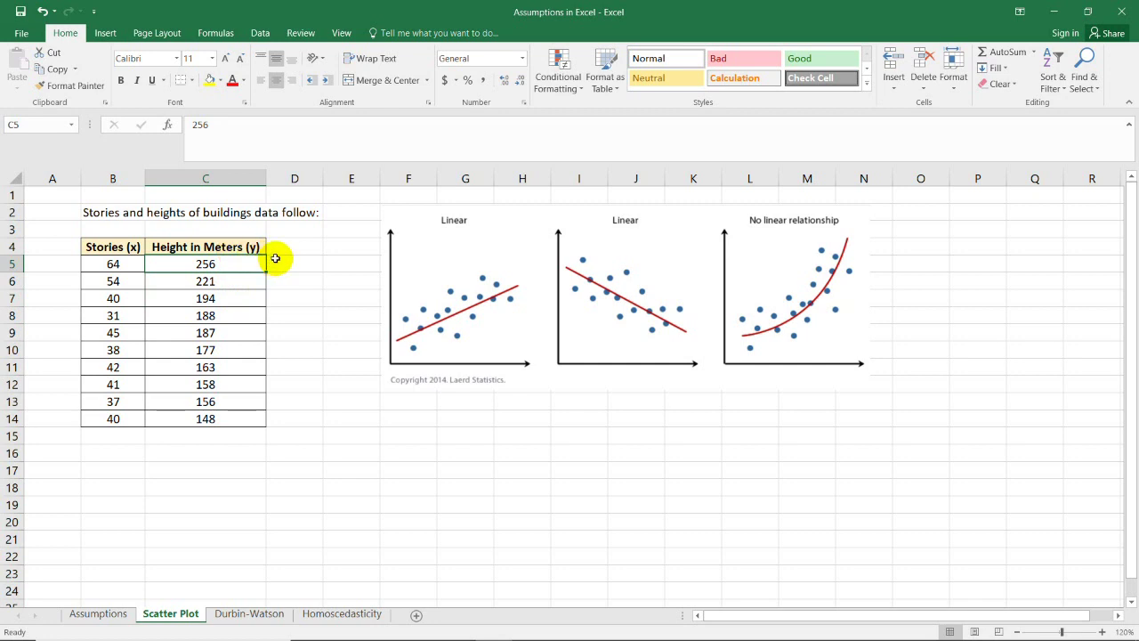
Shrink the example scatter plots picture and move it slightly right
{"action": "left_click", "coordinate": [480, 292]}
{"action": "left_click_drag", "start_coordinate": [490, 289], "coordinate": [490, 287]}
{"action": "left_click_drag", "start_coordinate": [381, 389], "coordinate": [433, 371]}
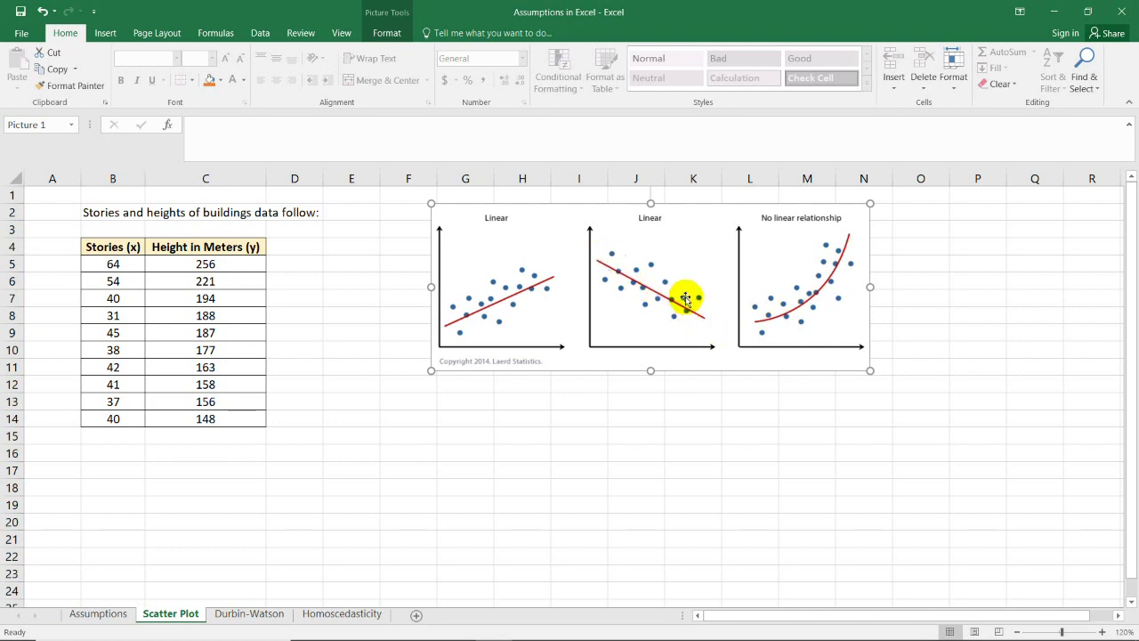
{"action": "left_click_drag", "start_coordinate": [579, 260], "coordinate": [589, 264]}
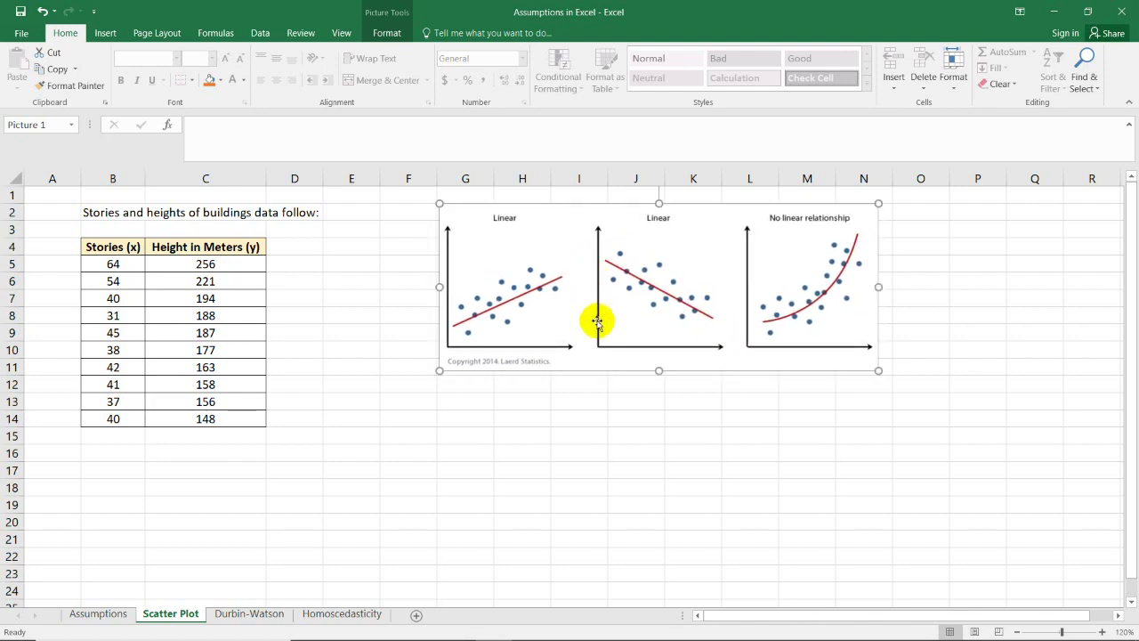
{"action": "left_click", "coordinate": [383, 390]}
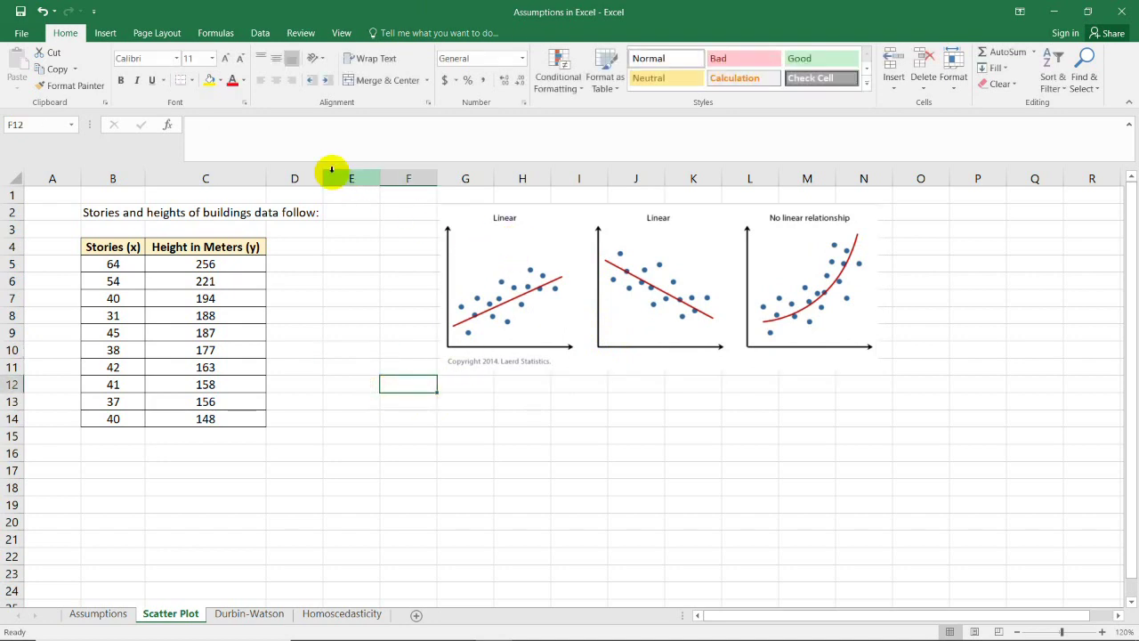
{"action": "left_click", "coordinate": [106, 36]}
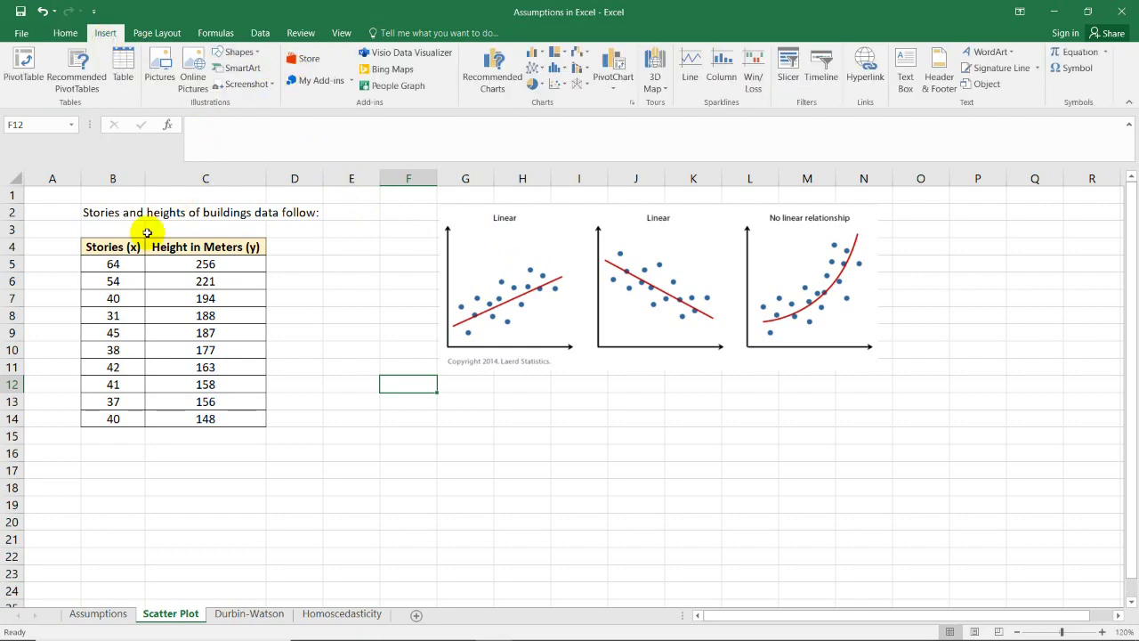
Insert an X Y (Scatter) chart of Height in Meters (y) against Stories (x) from B4:C14
{"action": "left_click_drag", "start_coordinate": [124, 245], "coordinate": [223, 420]}
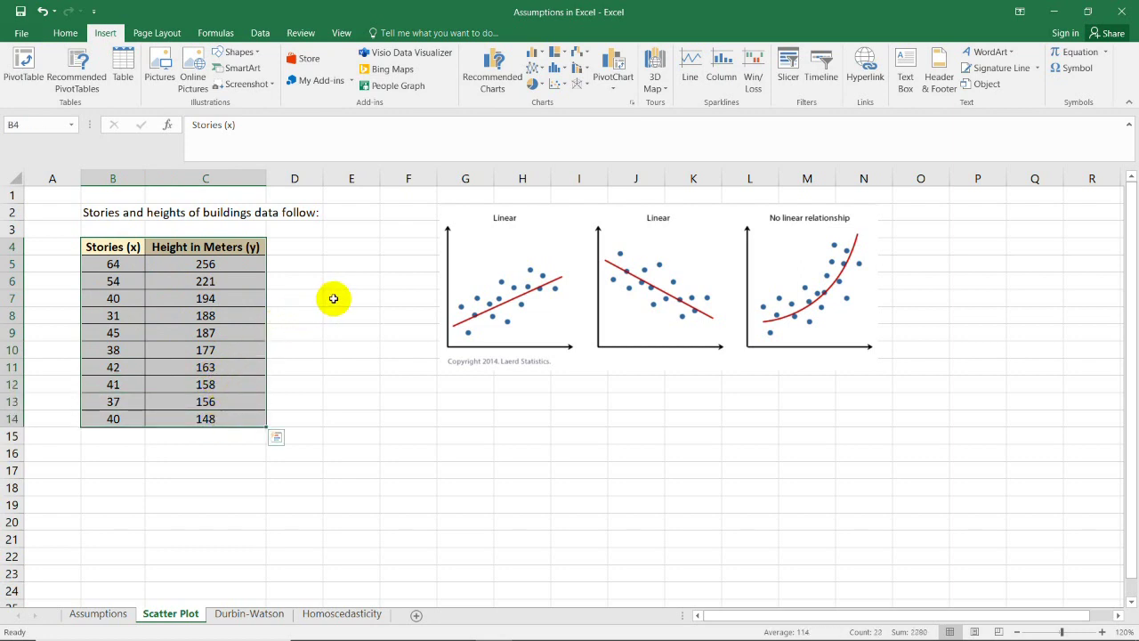
{"action": "left_click", "coordinate": [498, 85]}
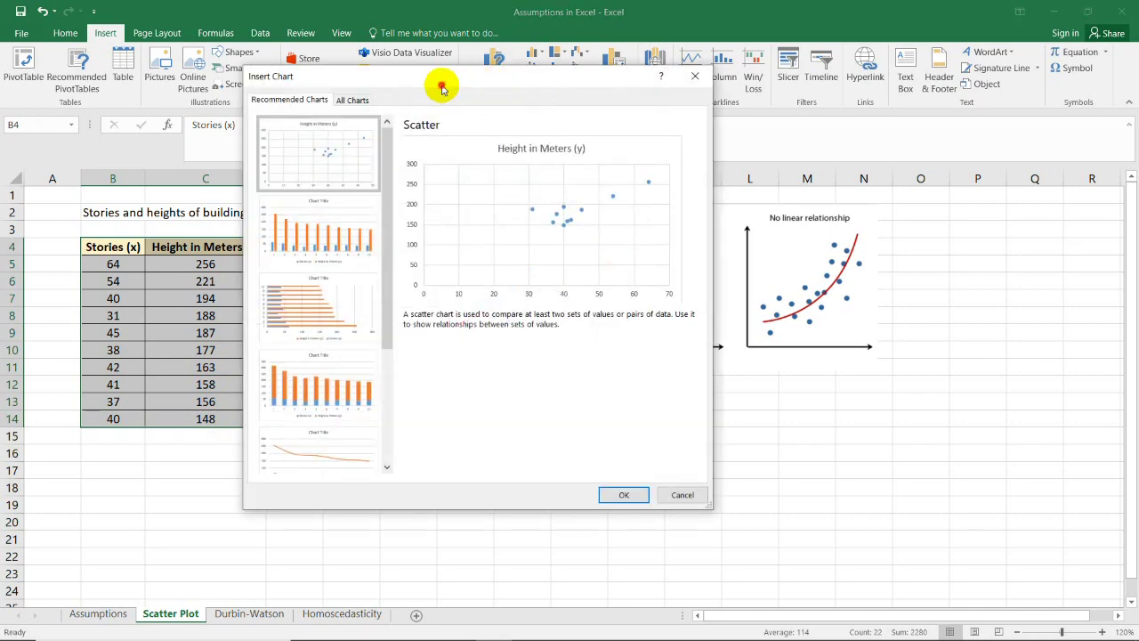
{"action": "left_click_drag", "start_coordinate": [443, 88], "coordinate": [520, 131]}
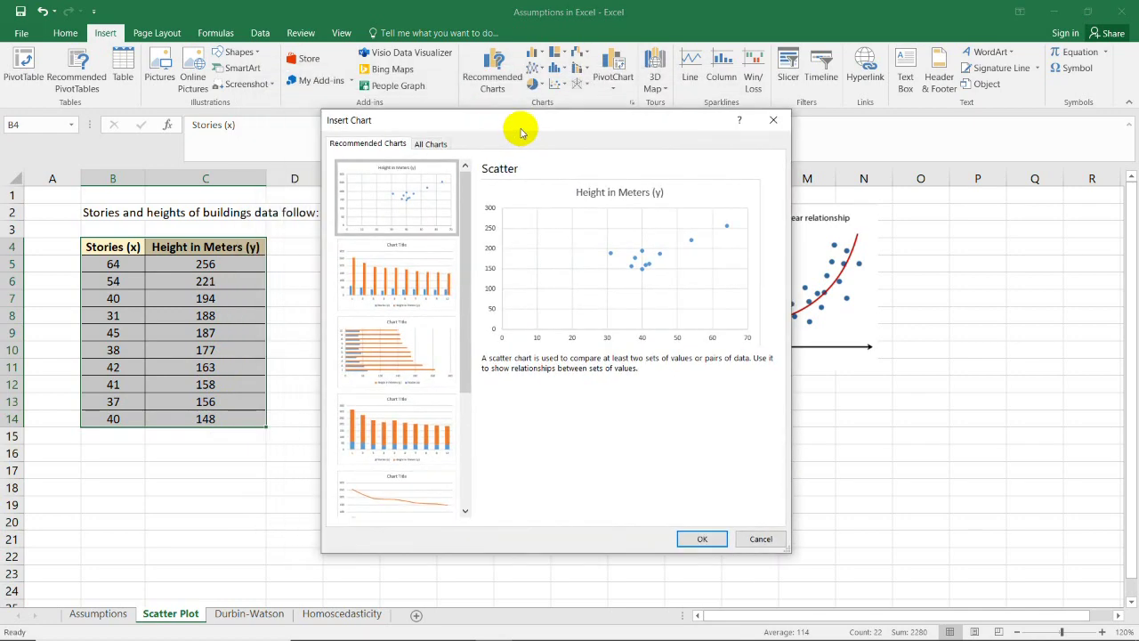
{"action": "left_click", "coordinate": [441, 147]}
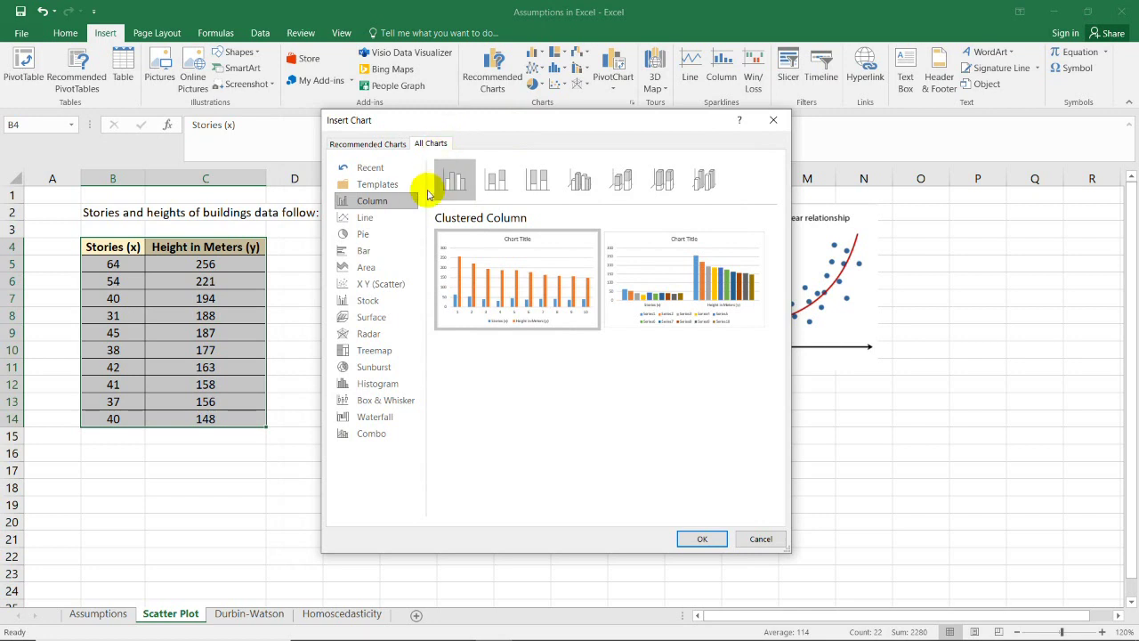
{"action": "left_click", "coordinate": [365, 286]}
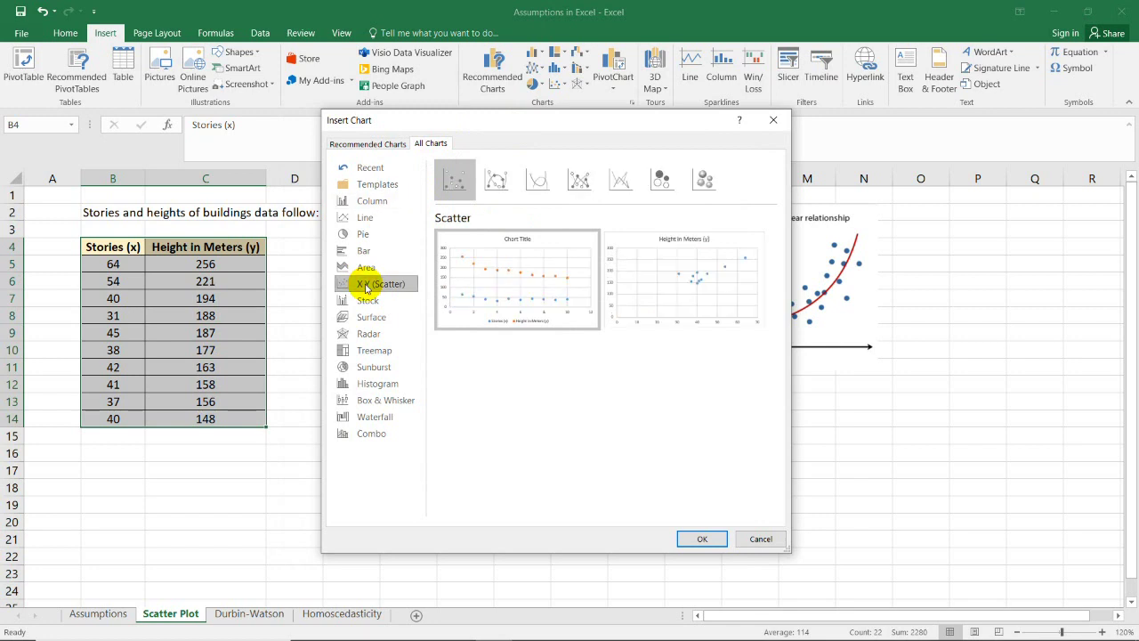
{"action": "mouse_move", "coordinate": [483, 320]}
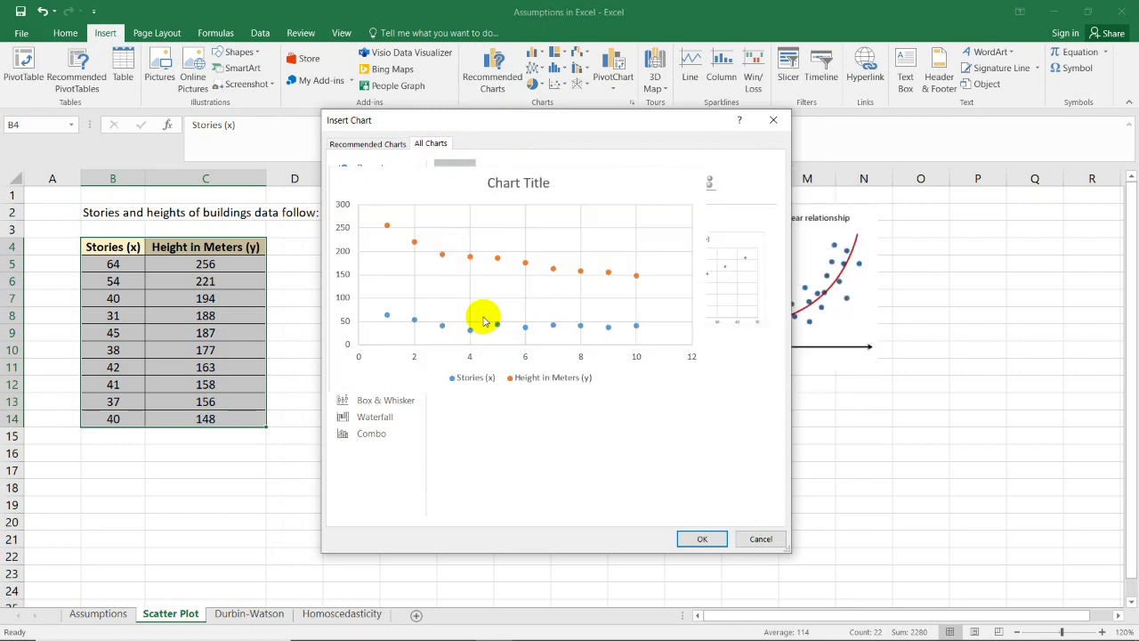
{"action": "mouse_move", "coordinate": [715, 296]}
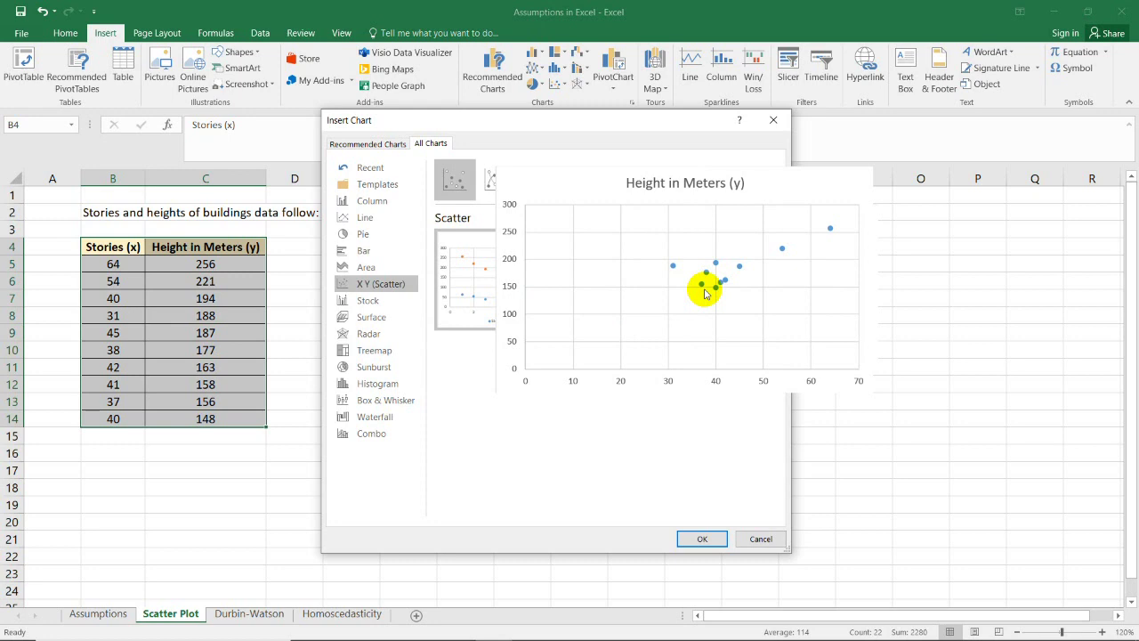
{"action": "left_click", "coordinate": [704, 537]}
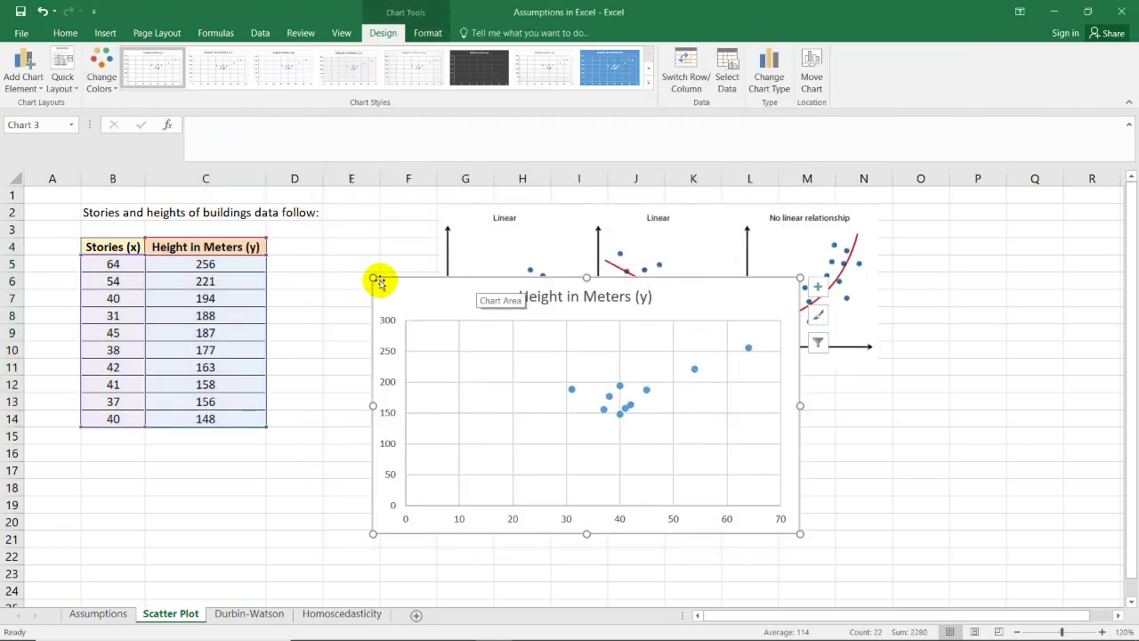
Enlarge the scatter chart and move it left, right beside the data table
{"action": "left_click_drag", "start_coordinate": [377, 282], "coordinate": [354, 243]}
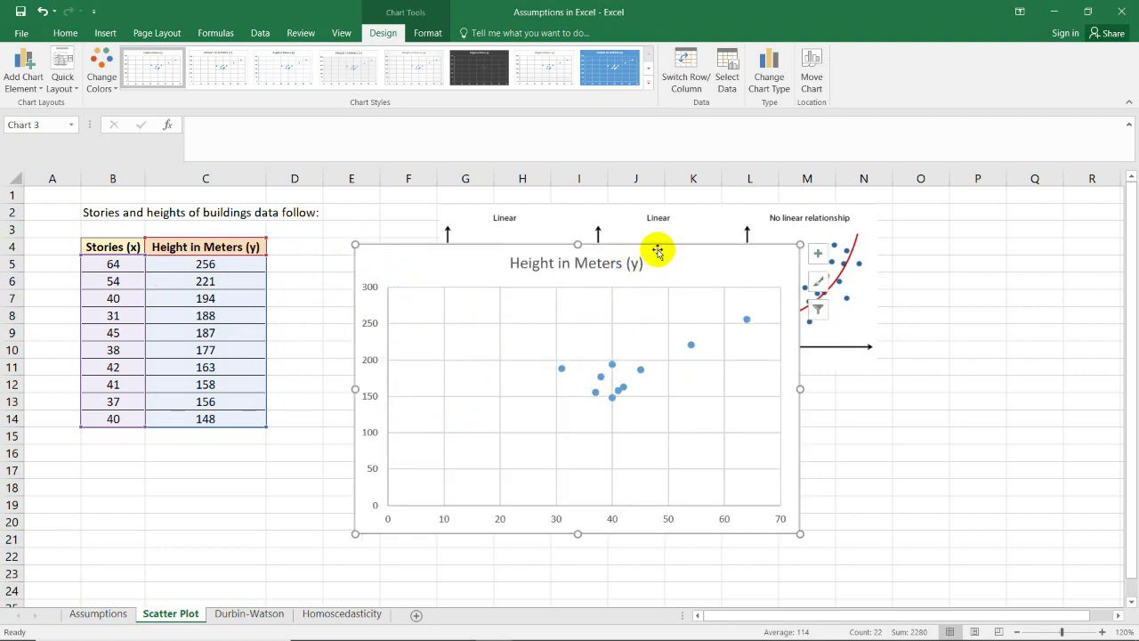
{"action": "left_click_drag", "start_coordinate": [664, 244], "coordinate": [712, 226]}
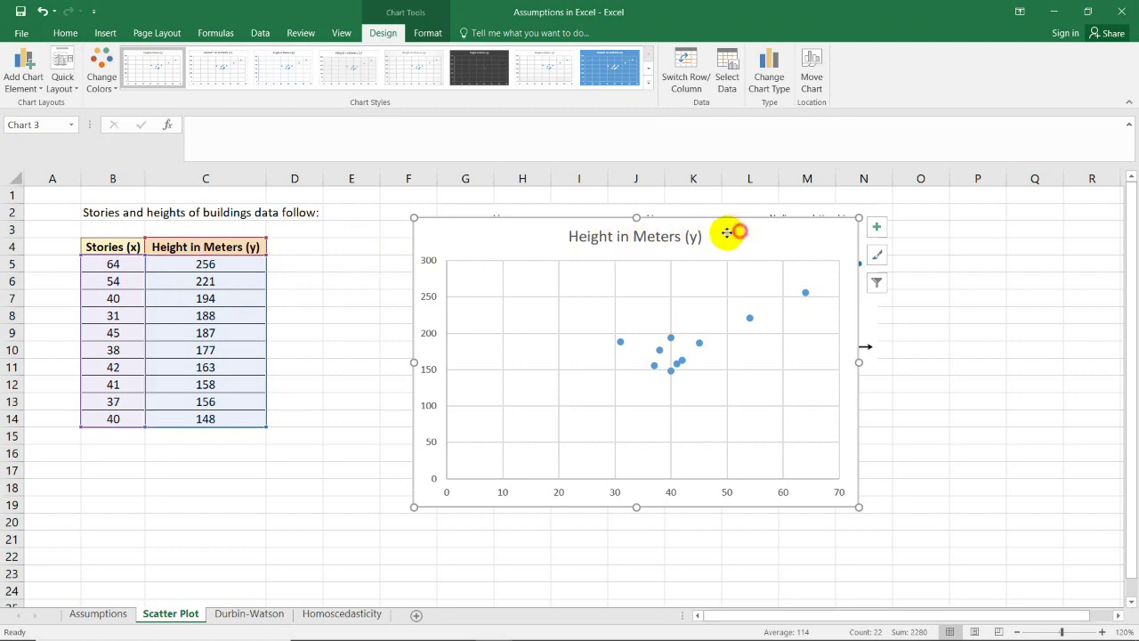
{"action": "left_click_drag", "start_coordinate": [730, 231], "coordinate": [667, 232]}
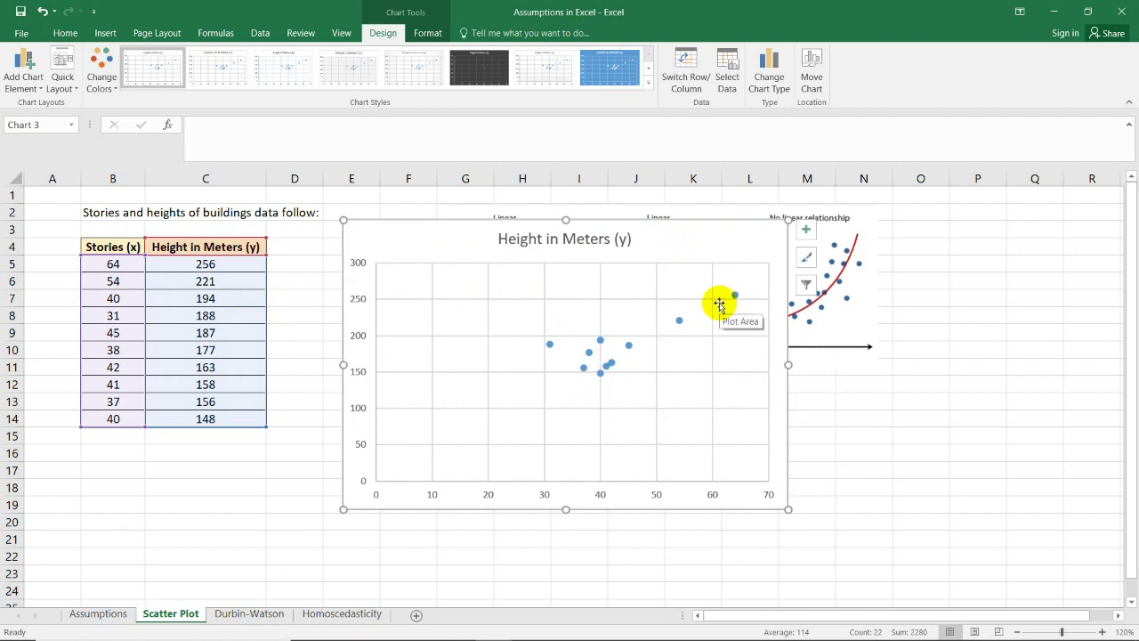
Add a linear trendline to the scatter chart and set its outline colour to red
{"action": "left_click", "coordinate": [807, 234]}
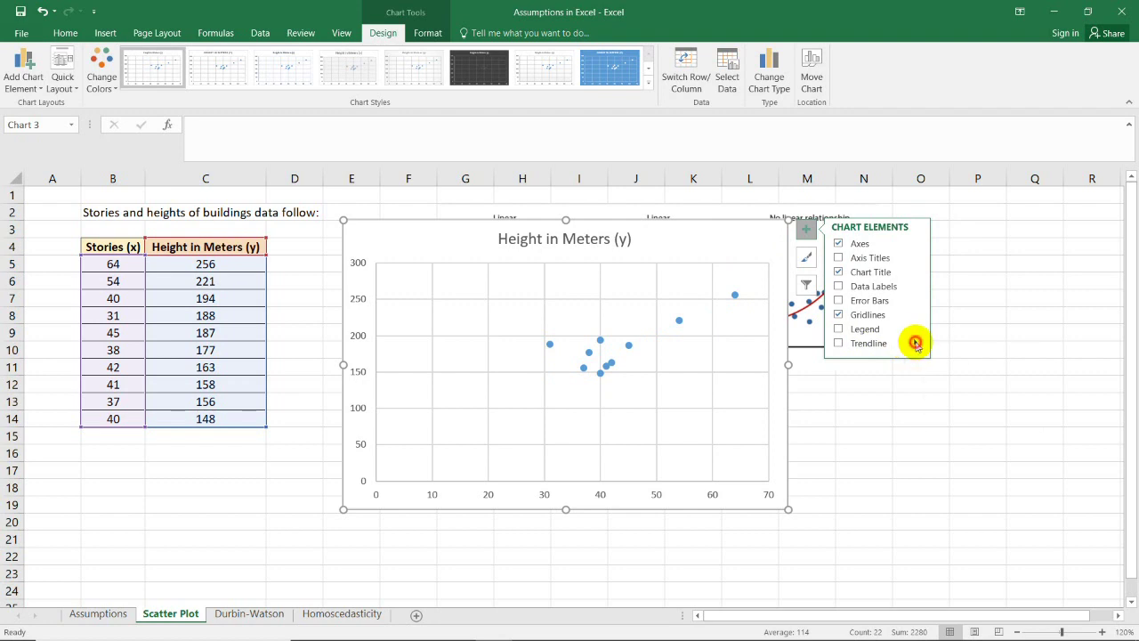
{"action": "left_click", "coordinate": [916, 344]}
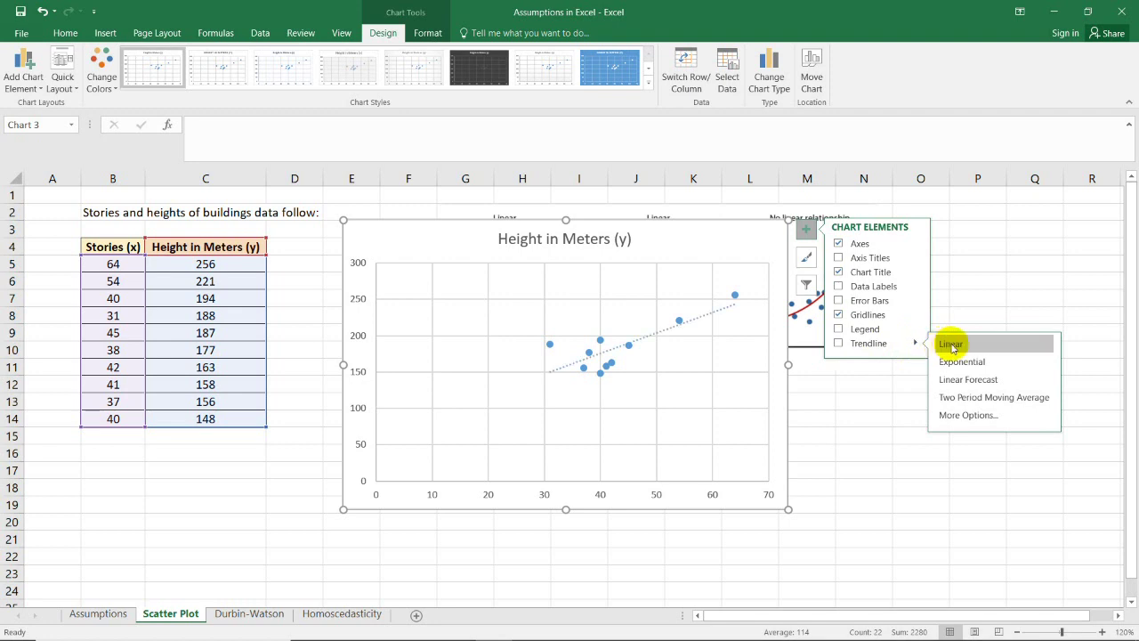
{"action": "left_click", "coordinate": [952, 345]}
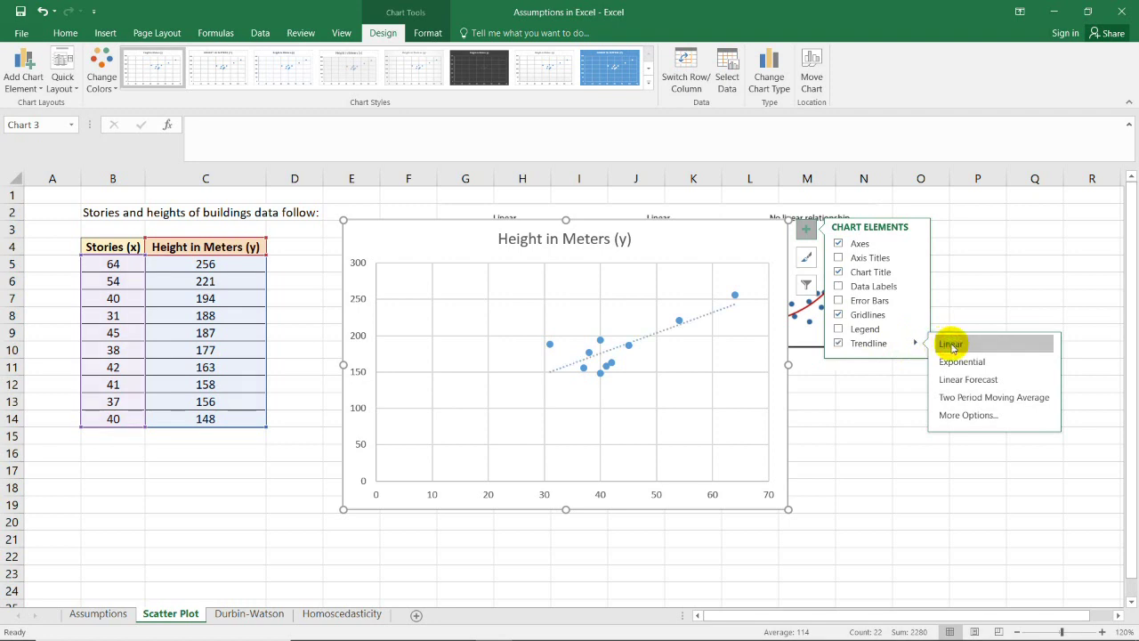
{"action": "right_click", "coordinate": [722, 313]}
{"action": "left_click", "coordinate": [772, 277]}
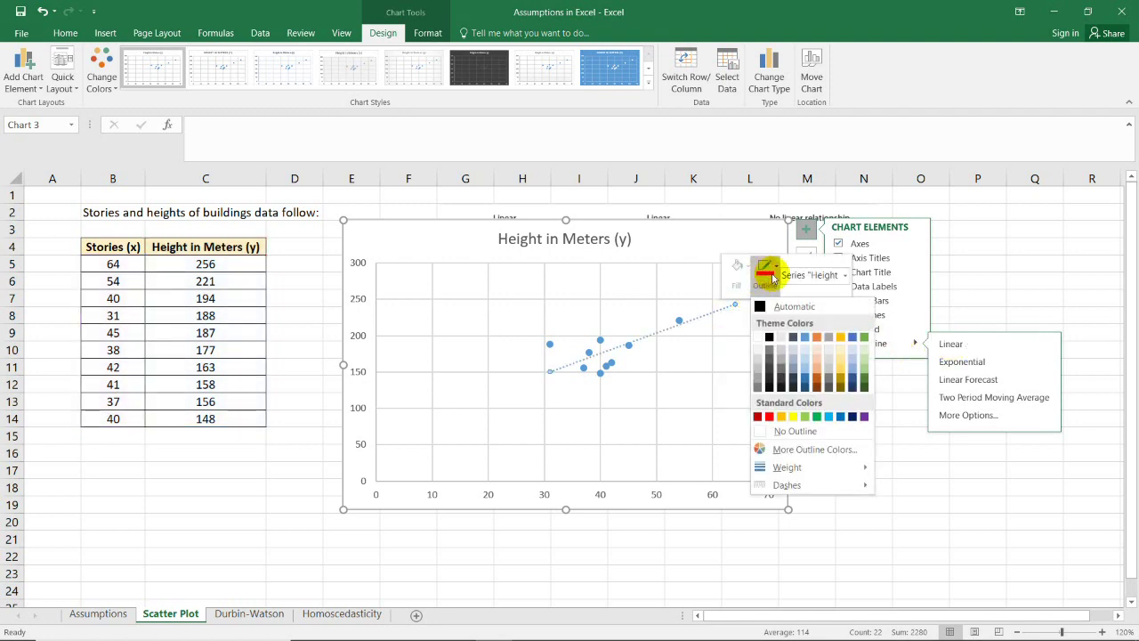
{"action": "left_click", "coordinate": [758, 416]}
{"action": "left_click", "coordinate": [979, 281]}
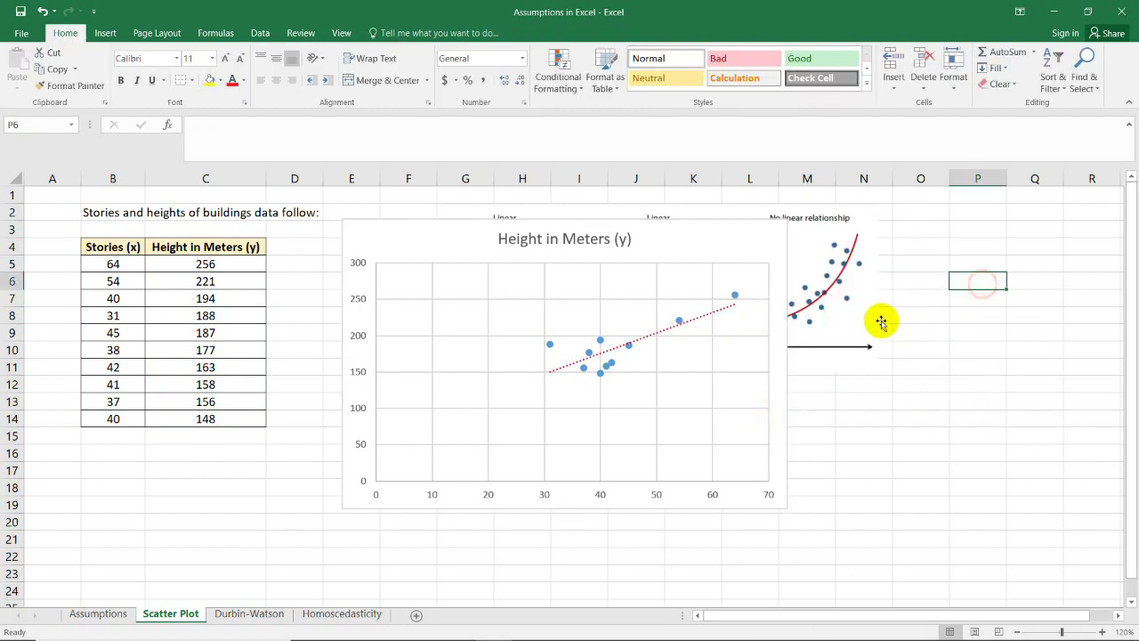
{"action": "left_click", "coordinate": [855, 400]}
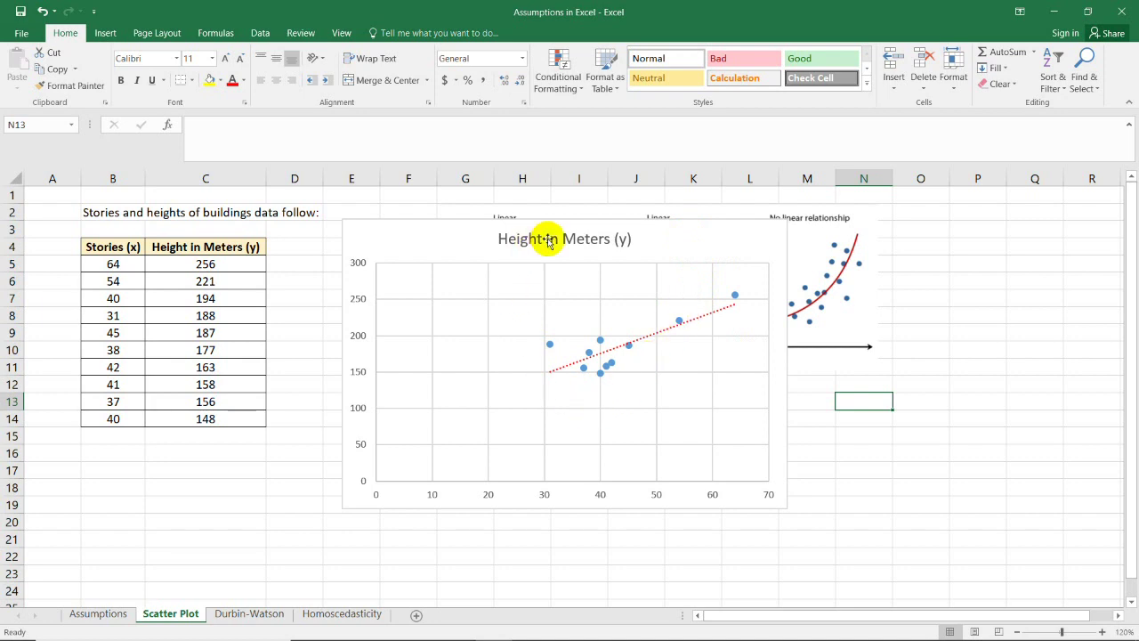
Shift the chart slightly up and left
{"action": "left_click", "coordinate": [700, 233]}
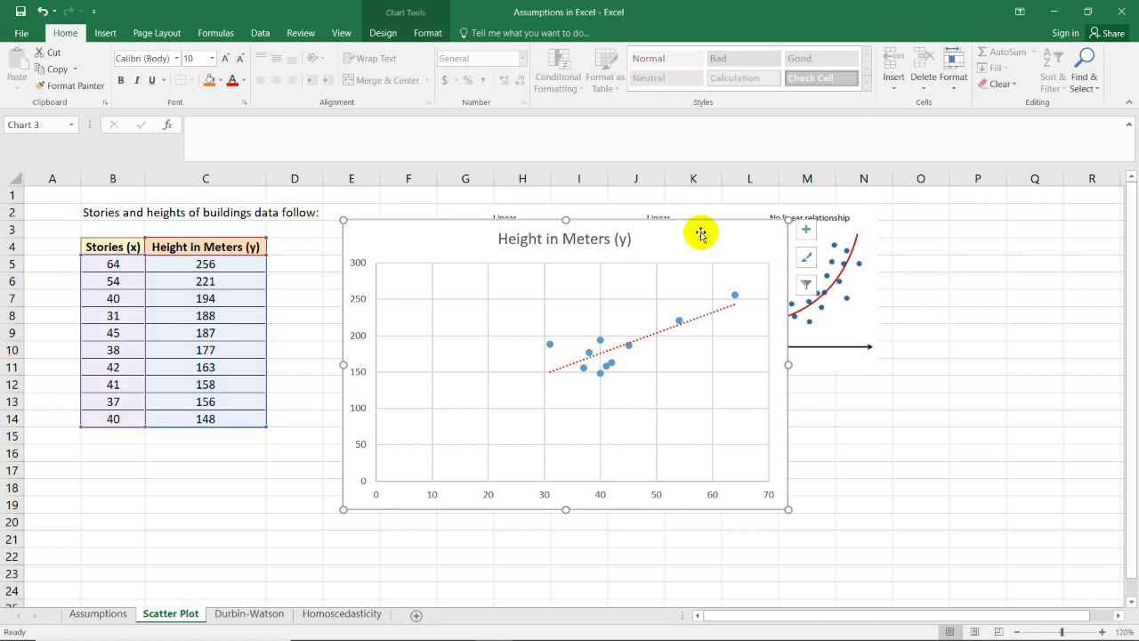
{"action": "left_click_drag", "start_coordinate": [700, 231], "coordinate": [697, 214]}
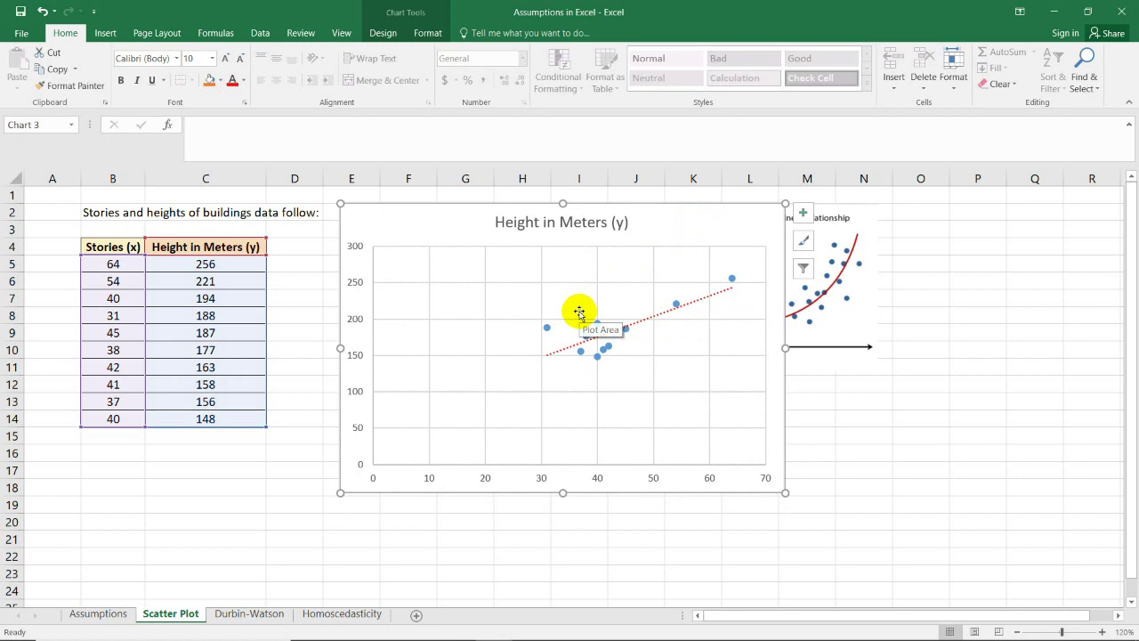
{"action": "left_click_drag", "start_coordinate": [687, 229], "coordinate": [679, 235]}
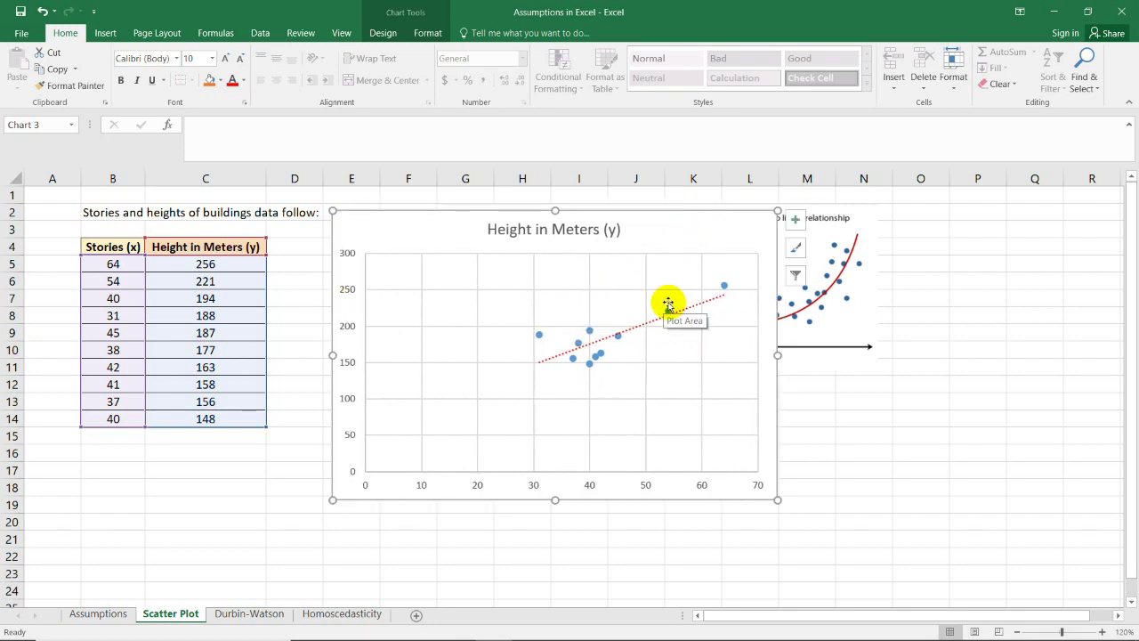
{"action": "left_click", "coordinate": [796, 227]}
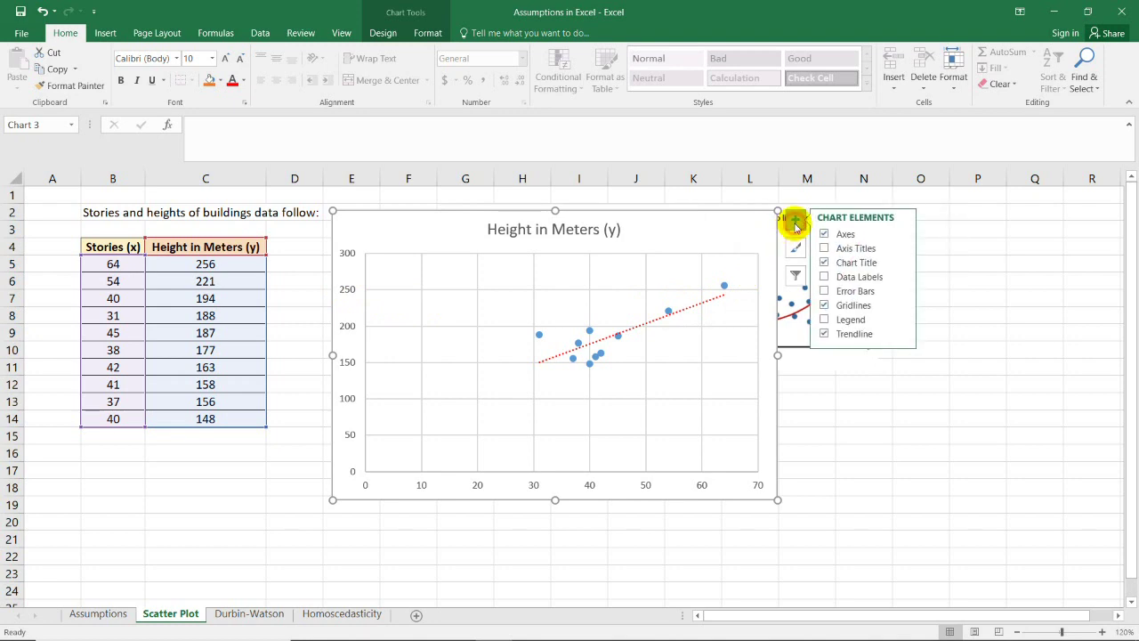
Turn on Data Labels so each point shows its height value
{"action": "left_click", "coordinate": [829, 279]}
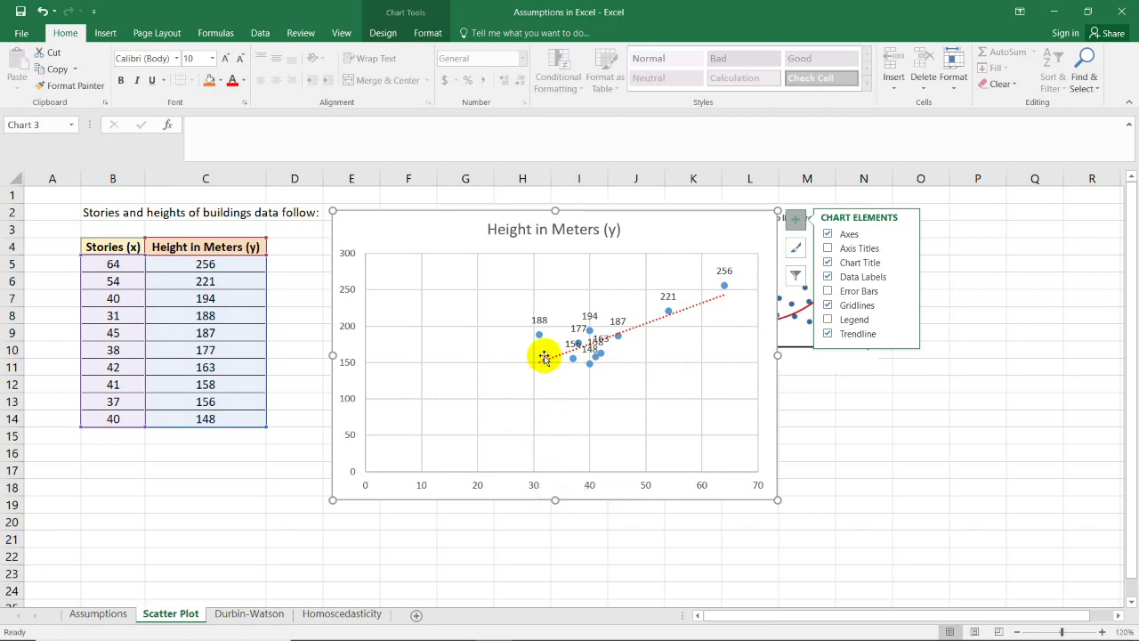
{"action": "mouse_move", "coordinate": [540, 338]}
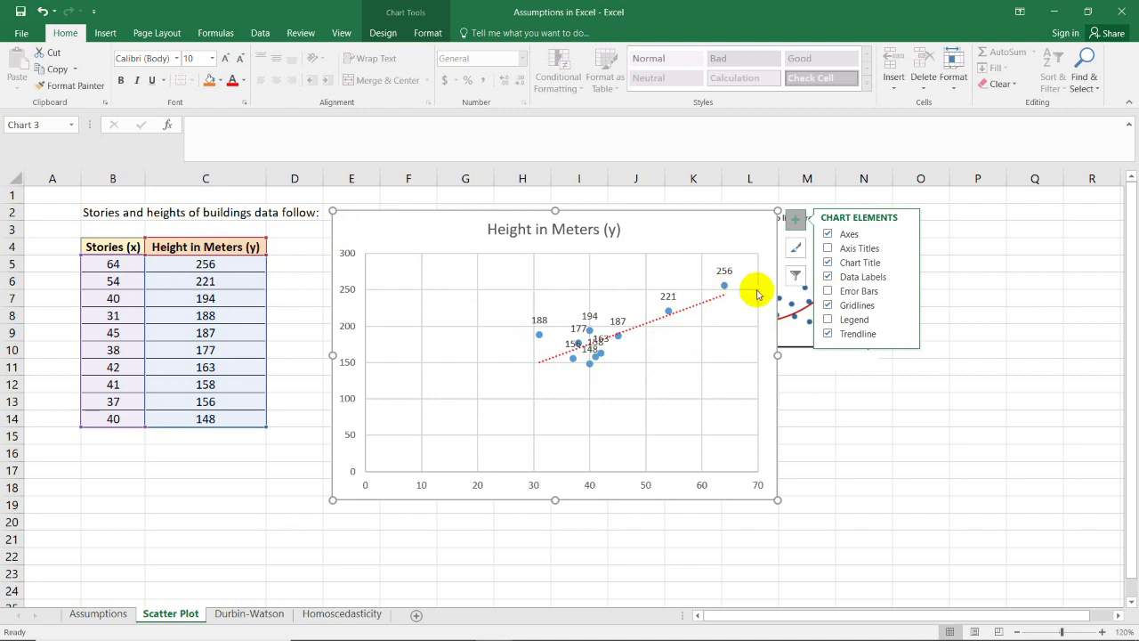
Add axis titles and name the horizontal axis 'Stories (x)'
{"action": "left_click", "coordinate": [830, 249]}
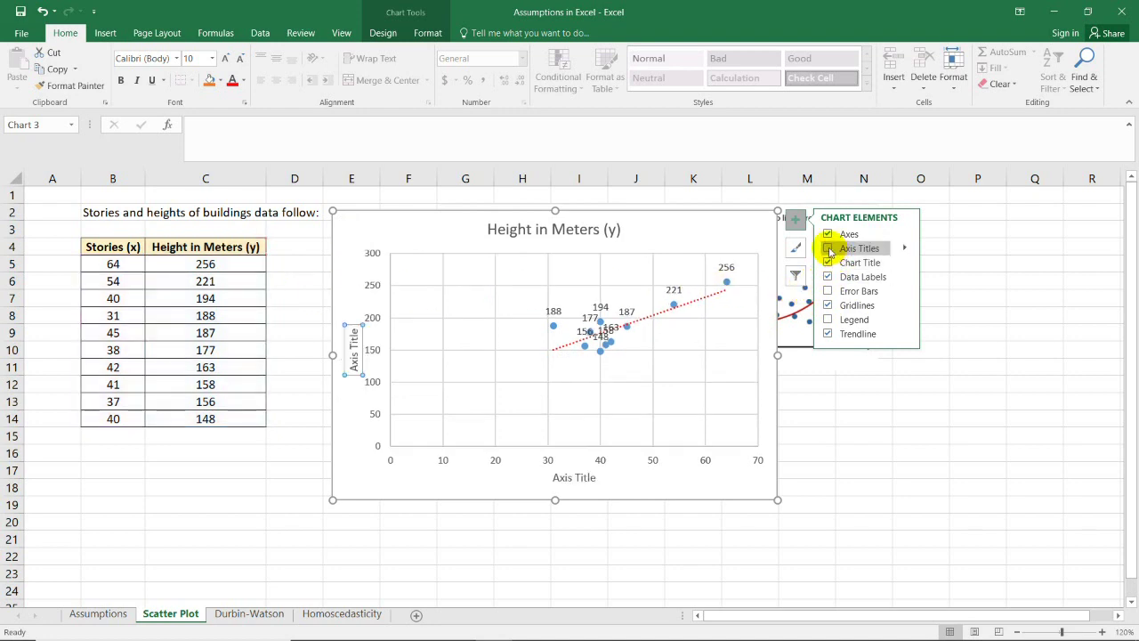
{"action": "left_click", "coordinate": [587, 477]}
{"action": "left_click", "coordinate": [595, 476]}
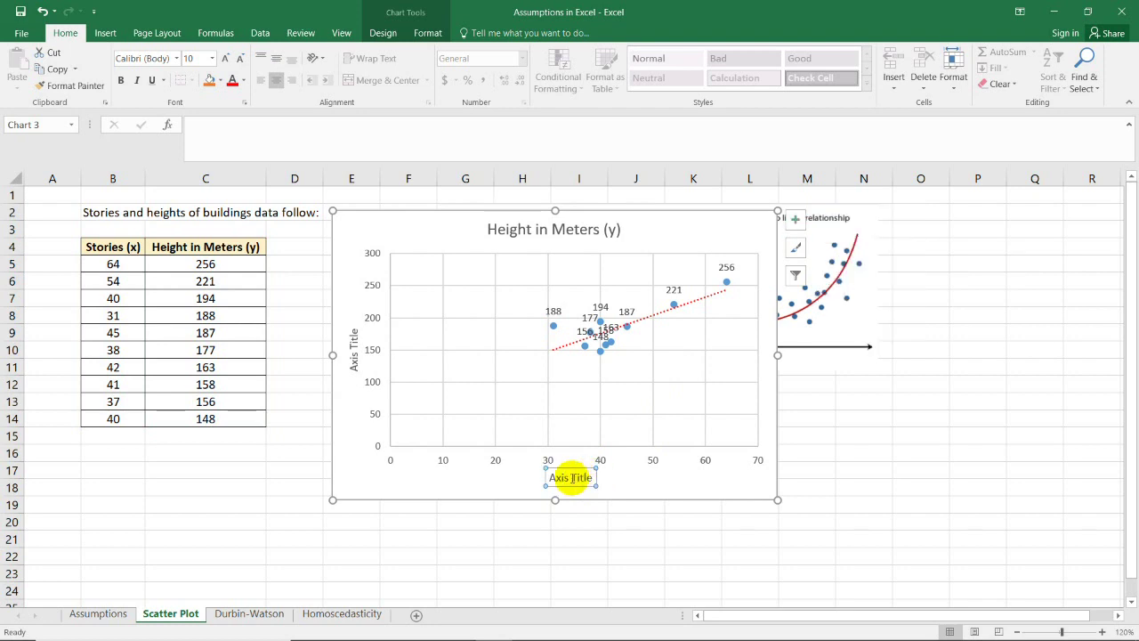
{"action": "left_click_drag", "start_coordinate": [548, 476], "coordinate": [594, 479]}
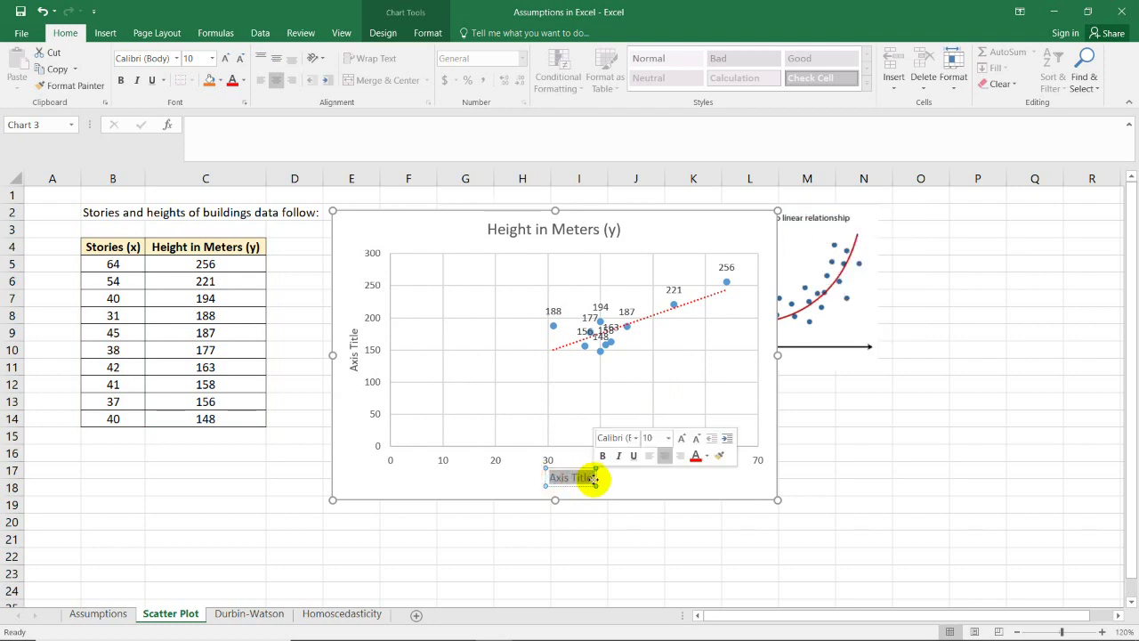
{"action": "type", "text": "St"}
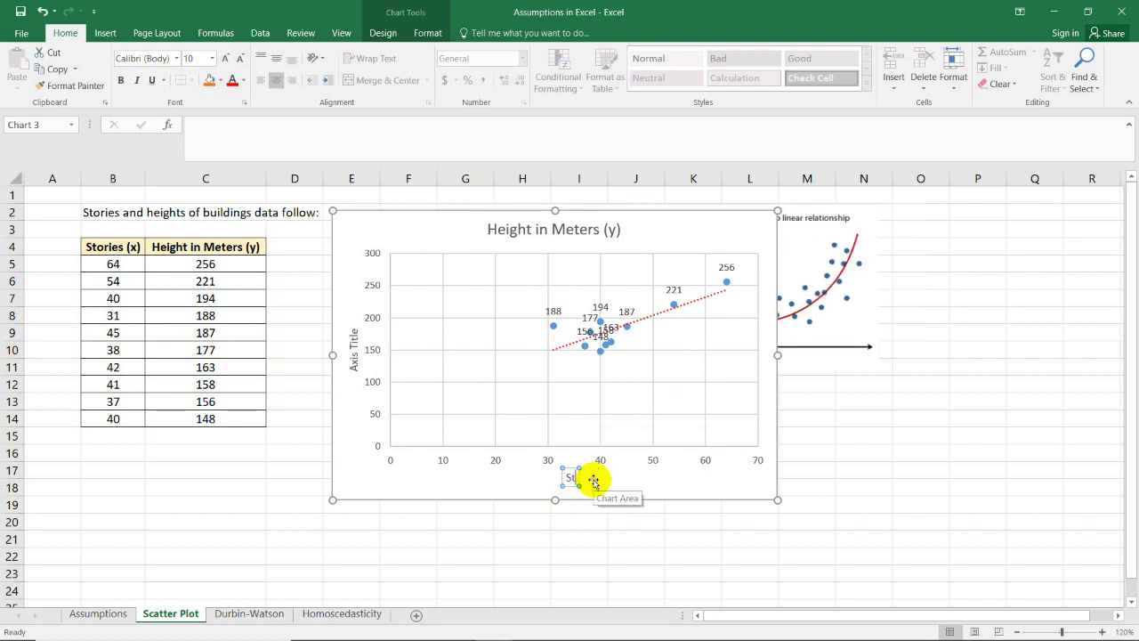
{"action": "type", "text": "ories"}
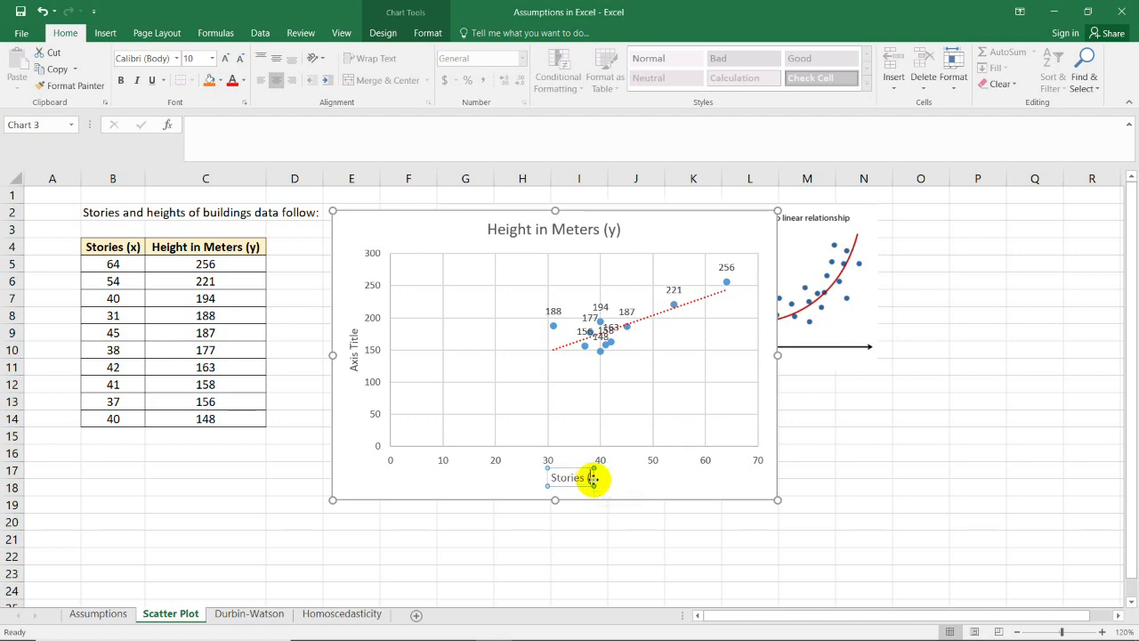
{"action": "type", "text": " (x)"}
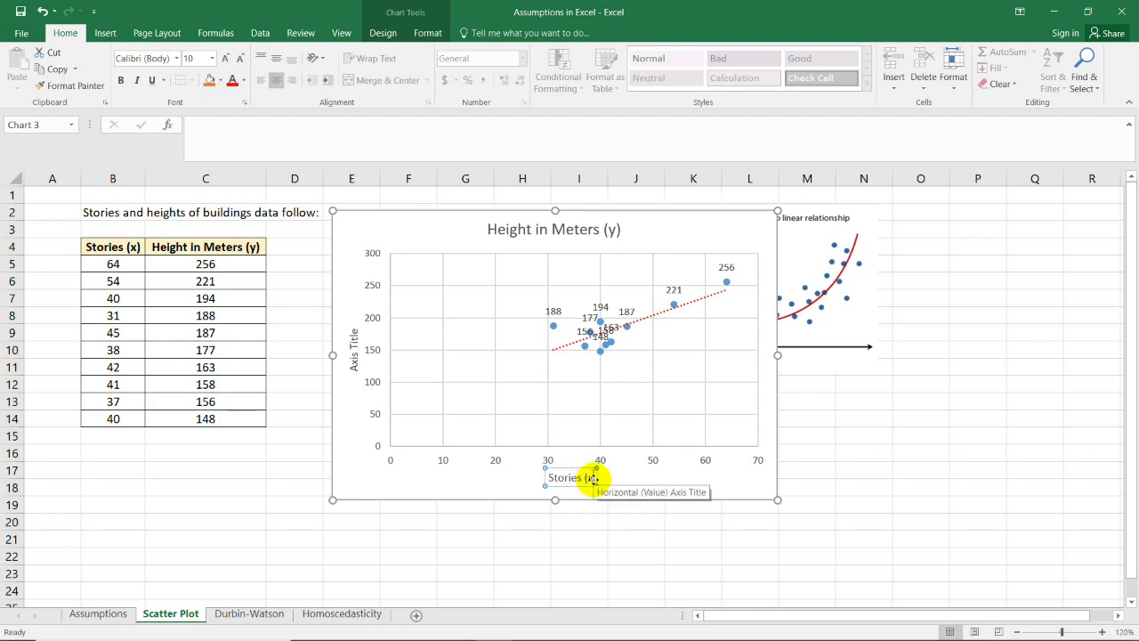
Title the vertical axis 'Height in m (y)' and enlarge the chart slightly
{"action": "left_click", "coordinate": [352, 350]}
{"action": "left_click", "coordinate": [354, 354]}
{"action": "key", "text": "ctrl+a"}
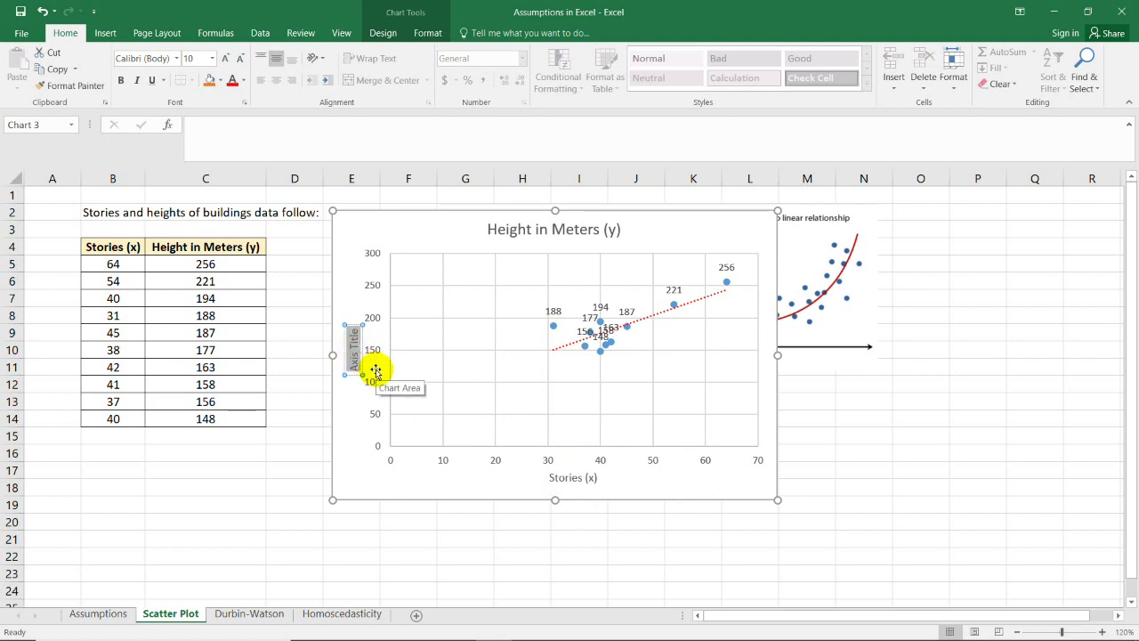
{"action": "type", "text": "Heig"}
{"action": "key", "text": "BackSpace"}
{"action": "key", "text": "BackSpace"}
{"action": "key", "text": "BackSpace"}
{"action": "key", "text": "BackSpace"}
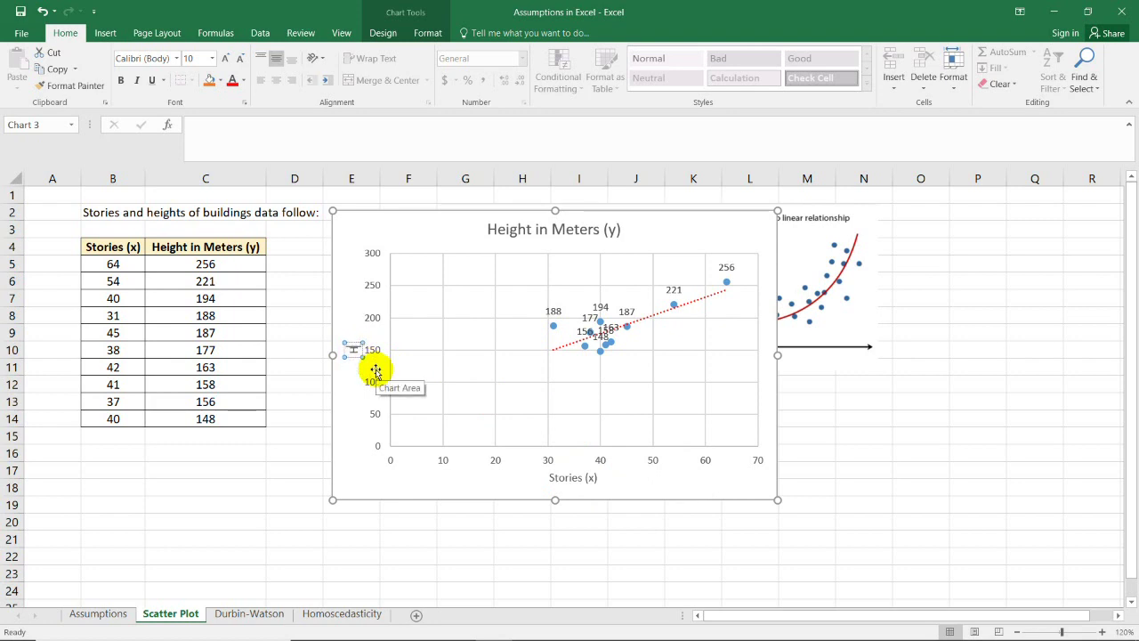
{"action": "type", "text": "Height in"}
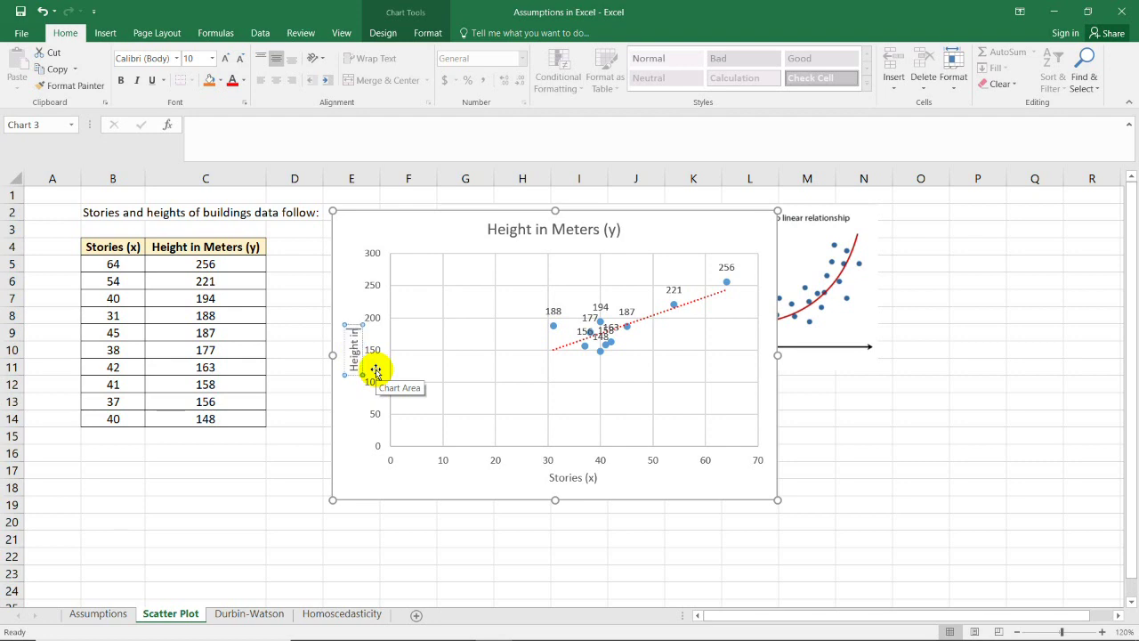
{"action": "type", "text": " m"}
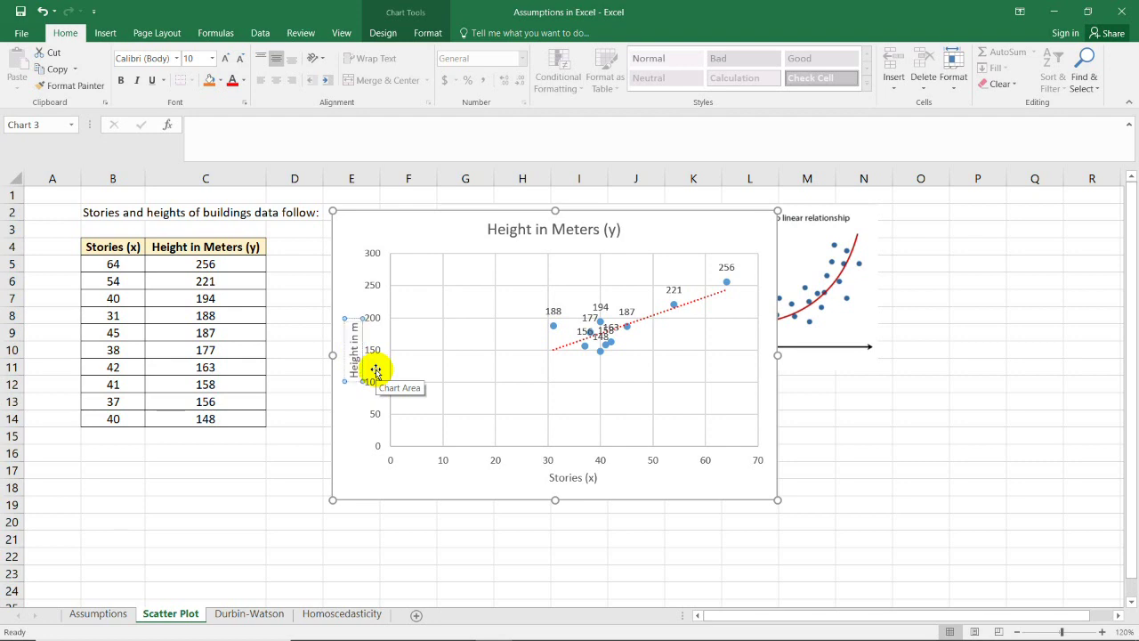
{"action": "type", "text": "e(y)"}
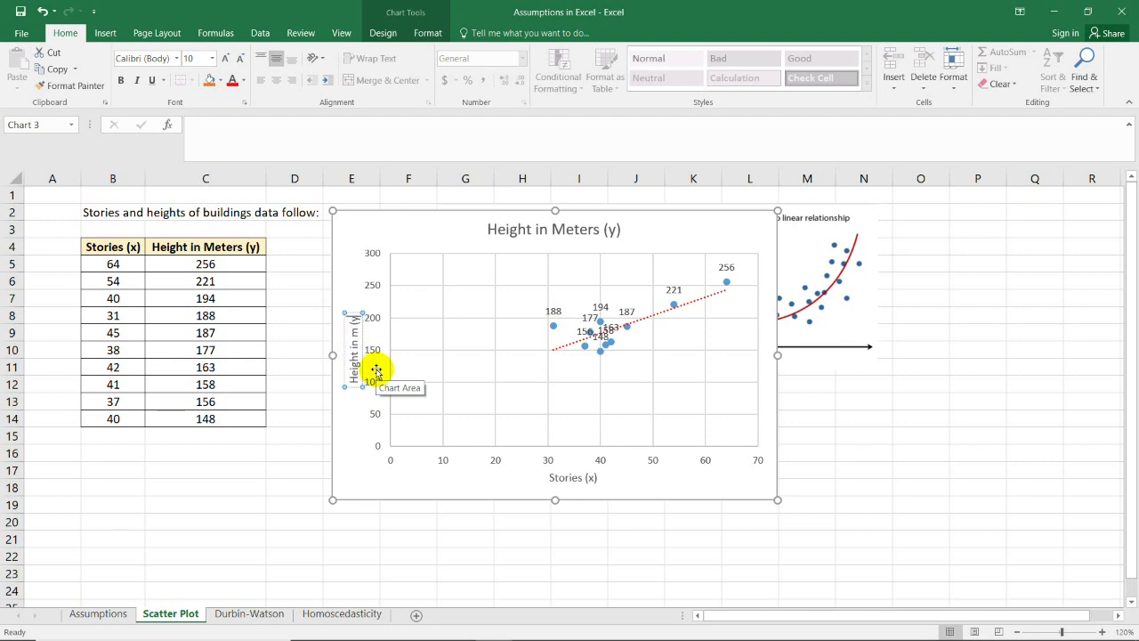
{"action": "left_click", "coordinate": [866, 440]}
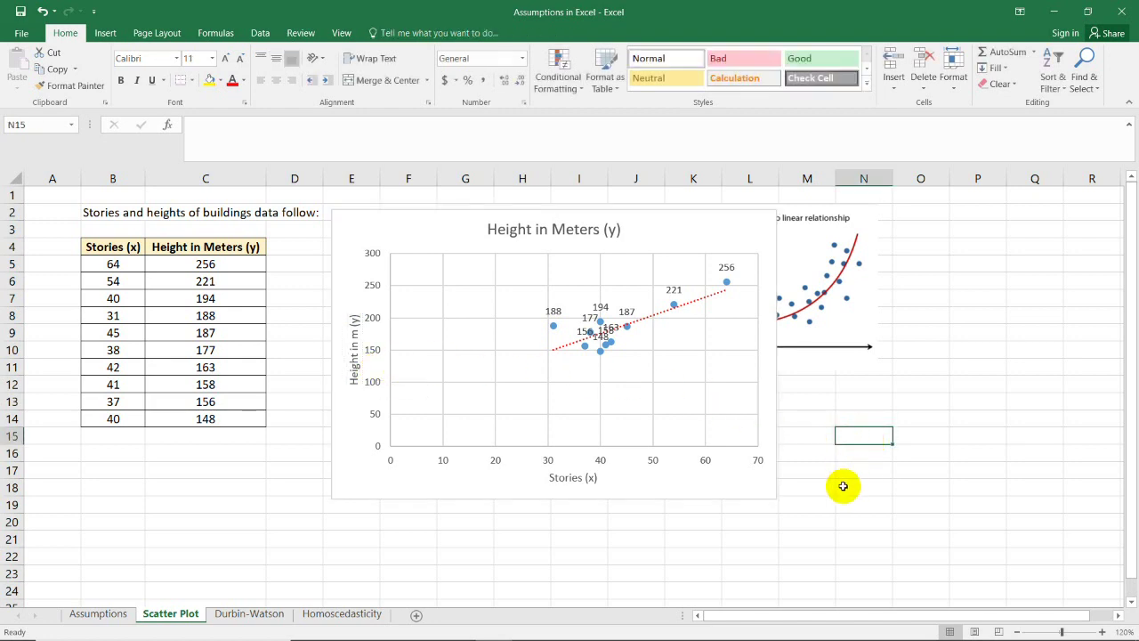
{"action": "left_click_drag", "start_coordinate": [771, 494], "coordinate": [802, 505]}
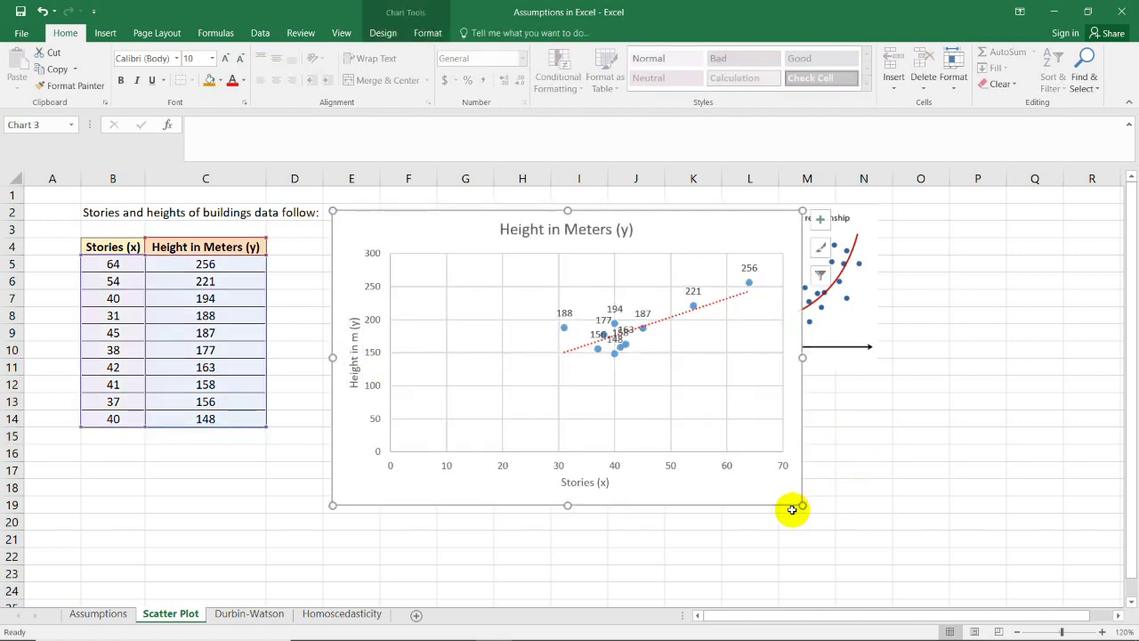